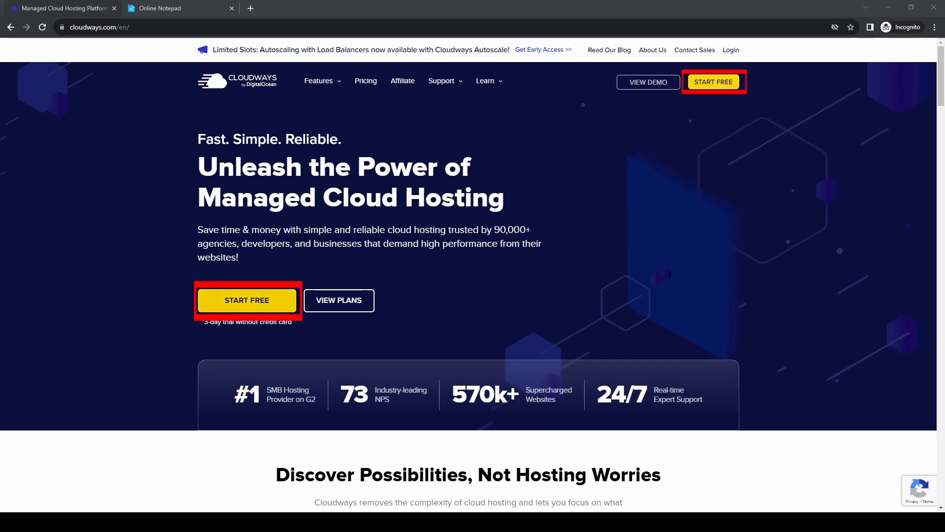
Open the free-trial sign-up form and enter the name, email and password.
left_click(247, 301)
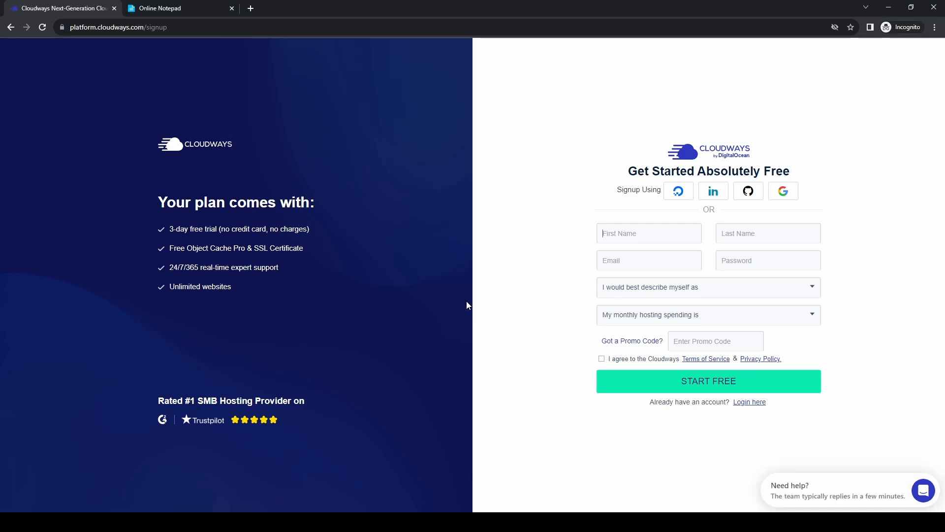
type("Buppy")
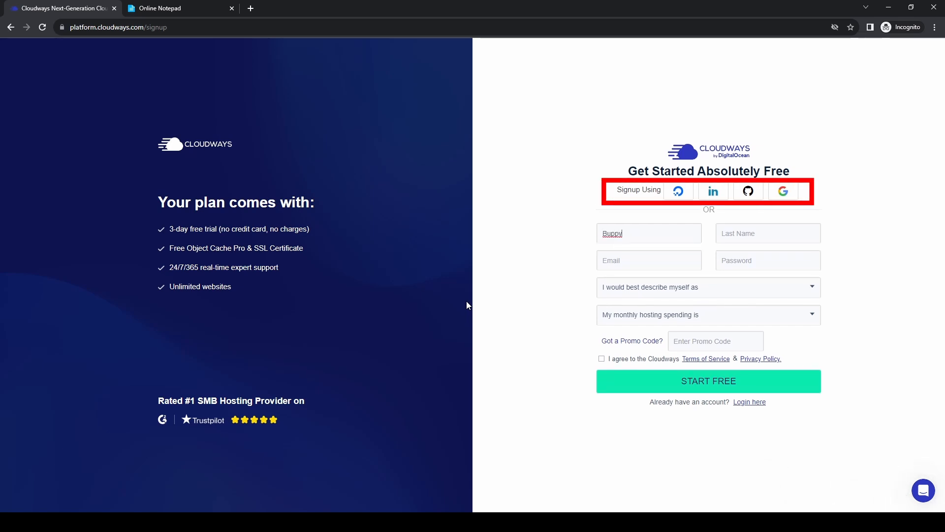
key("Tab")
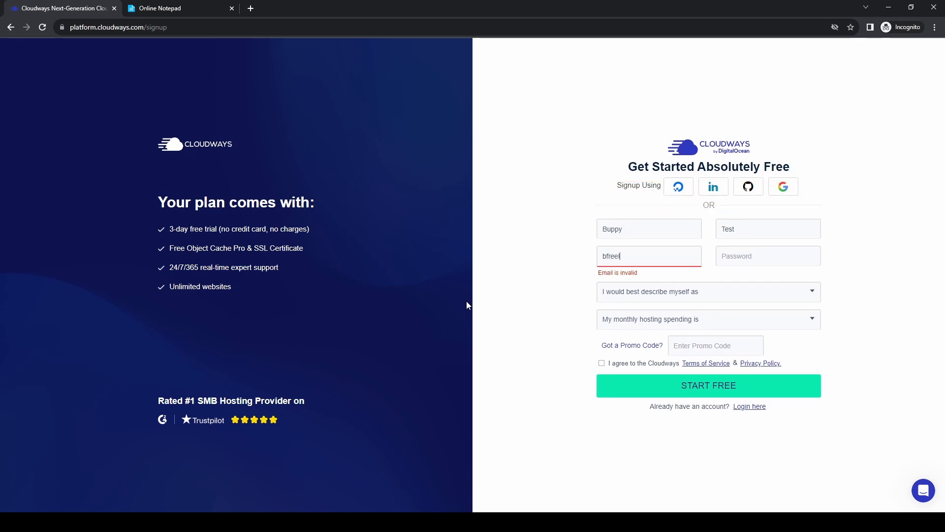
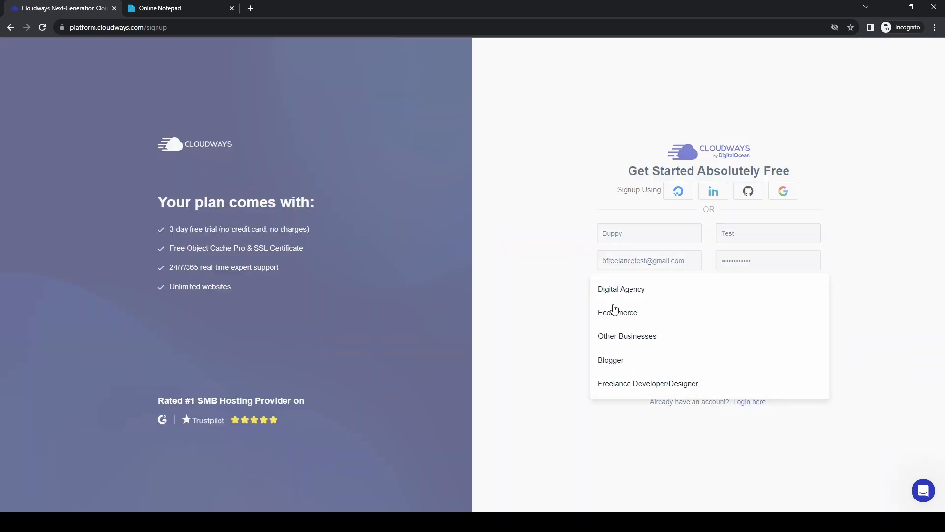
Choose Freelance Developer/Designer and $0 - $50 monthly spending, accept the terms, and submit.
left_click(601, 389)
left_click(623, 320)
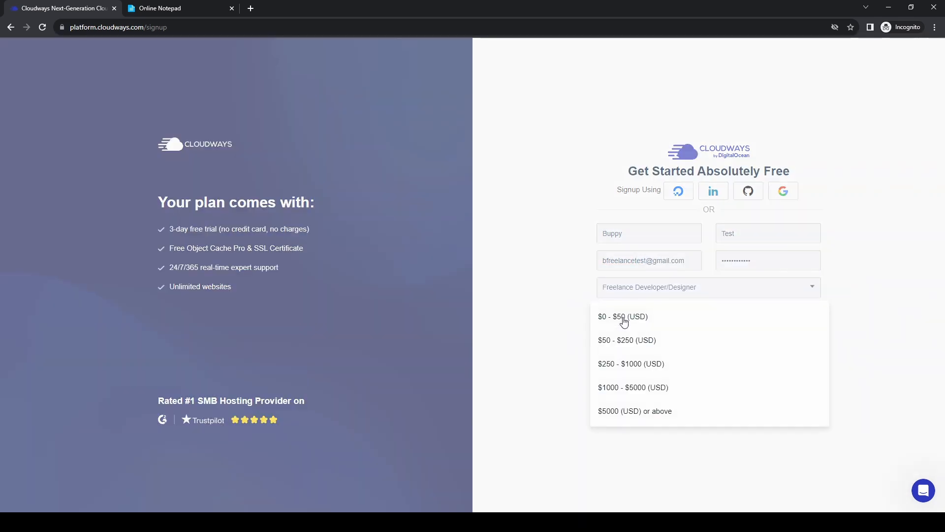
left_click(561, 302)
left_click(640, 315)
left_click(619, 316)
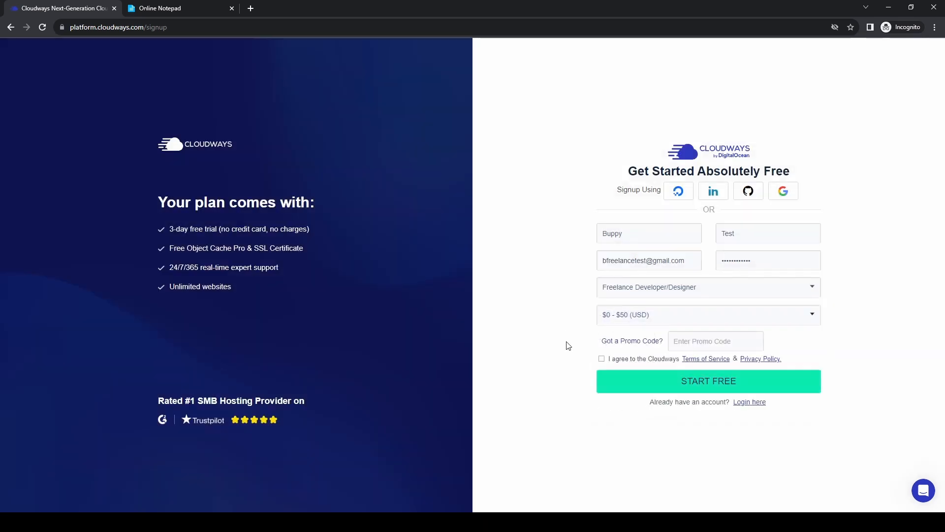
left_click(602, 359)
left_click(632, 386)
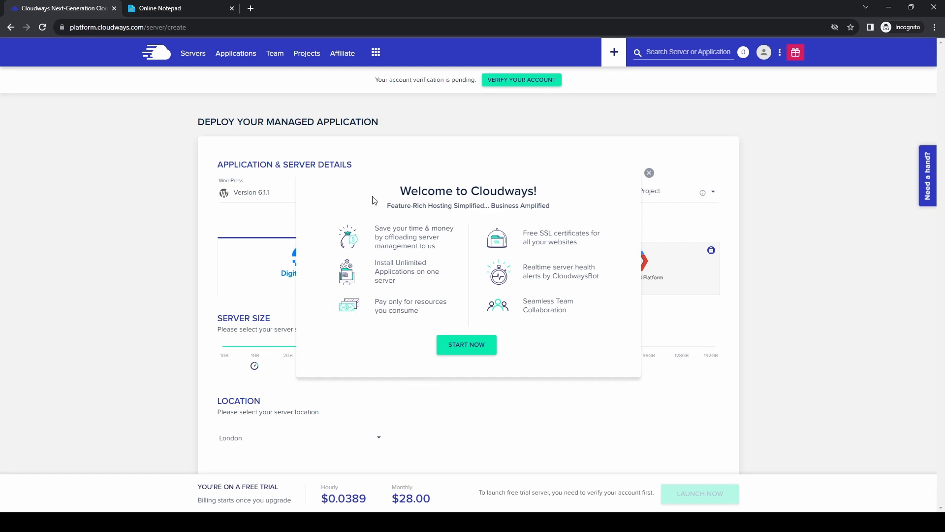
Dismiss the Welcome to Cloudways message with START NOW.
left_click(467, 344)
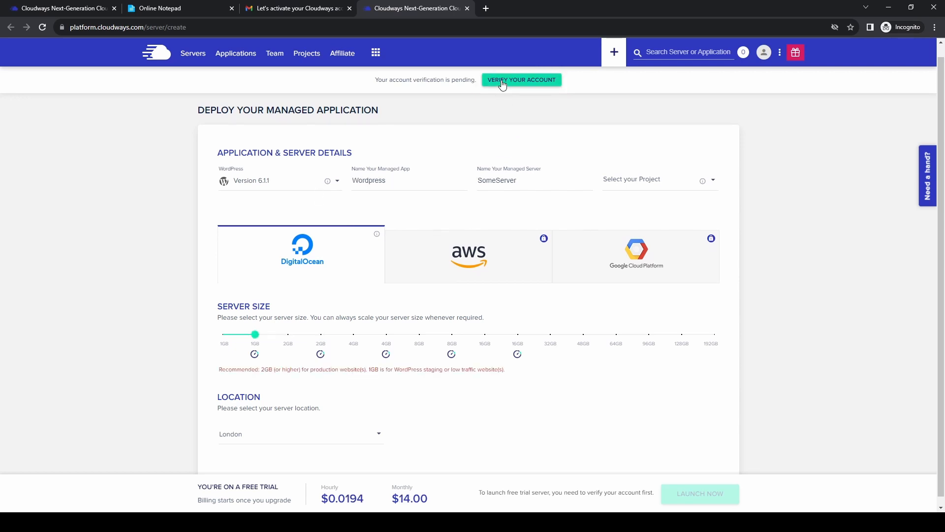
Verify the account with a phone number and the 6-digit SMS activation code.
left_click(502, 80)
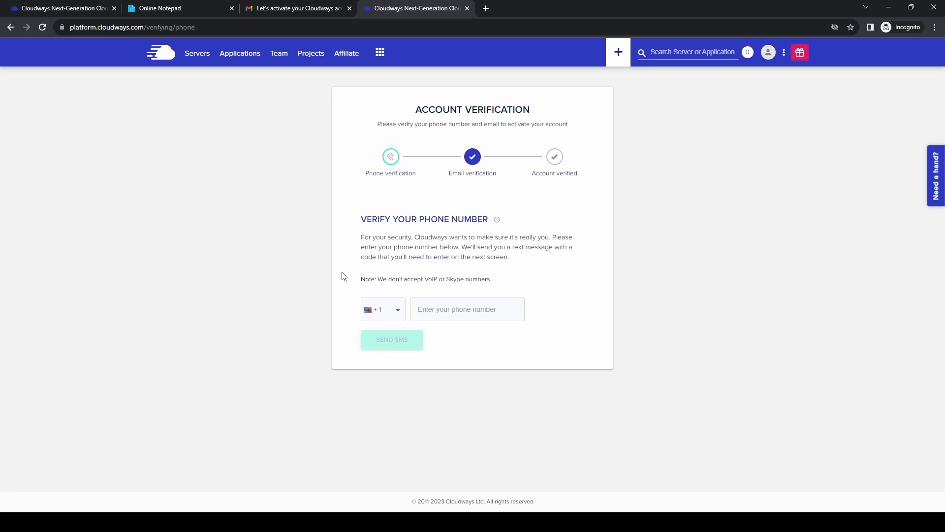
left_click(436, 313)
type("????")
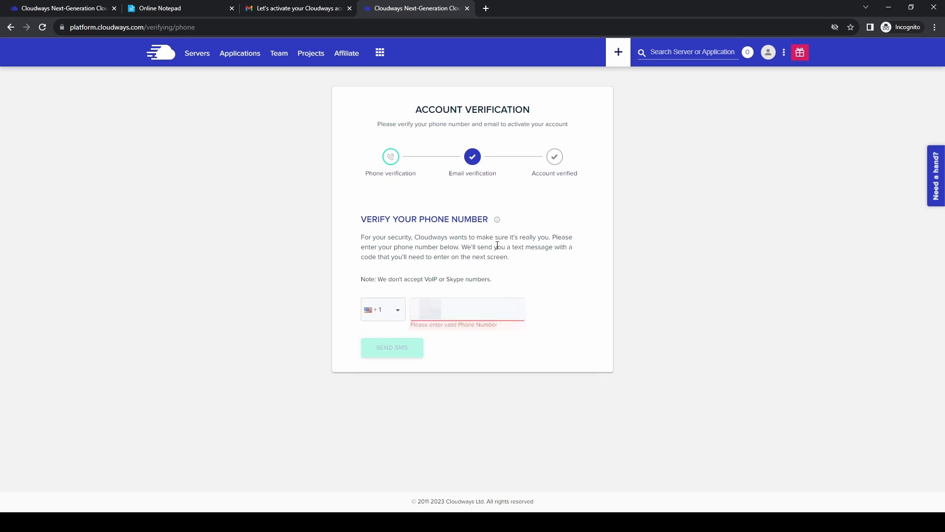
type("?????")
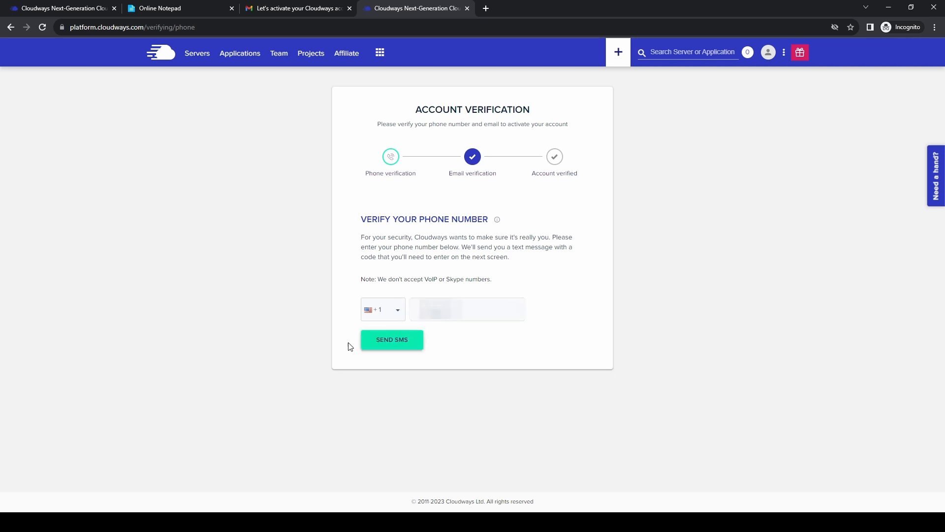
left_click(379, 342)
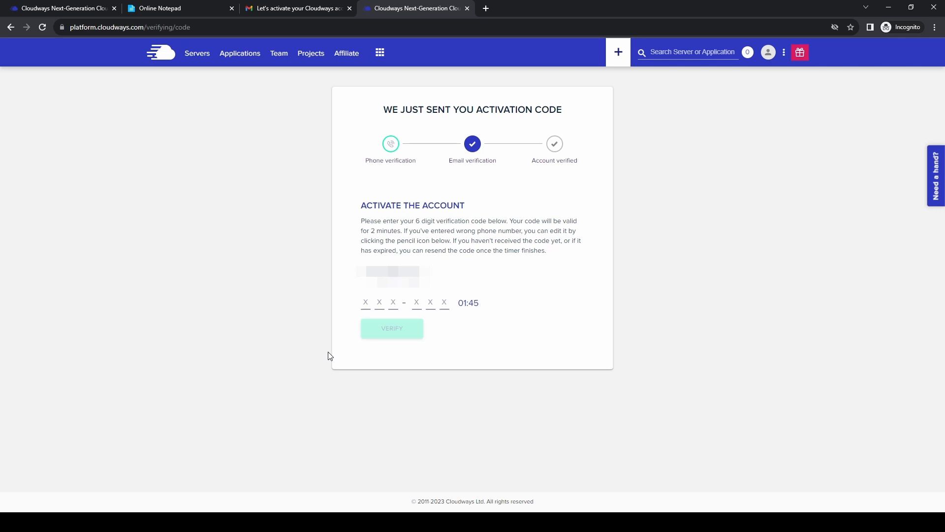
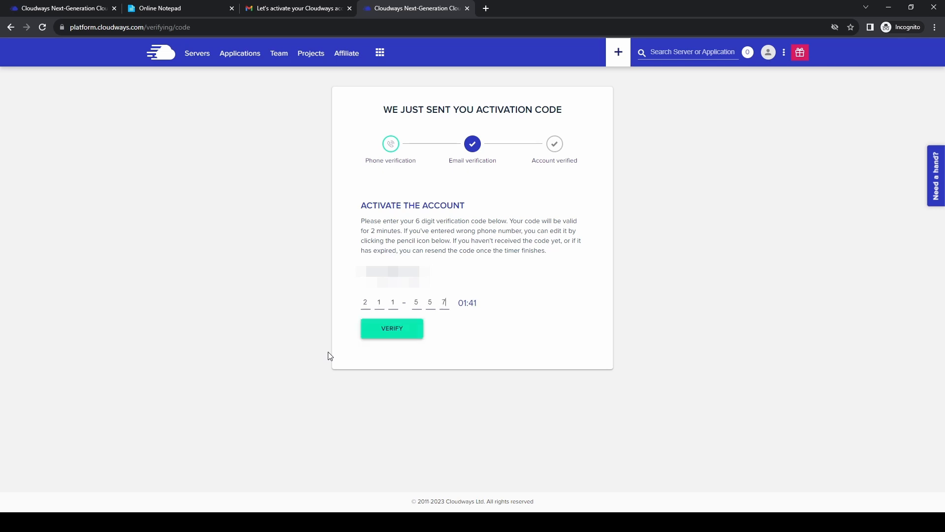
left_click(371, 333)
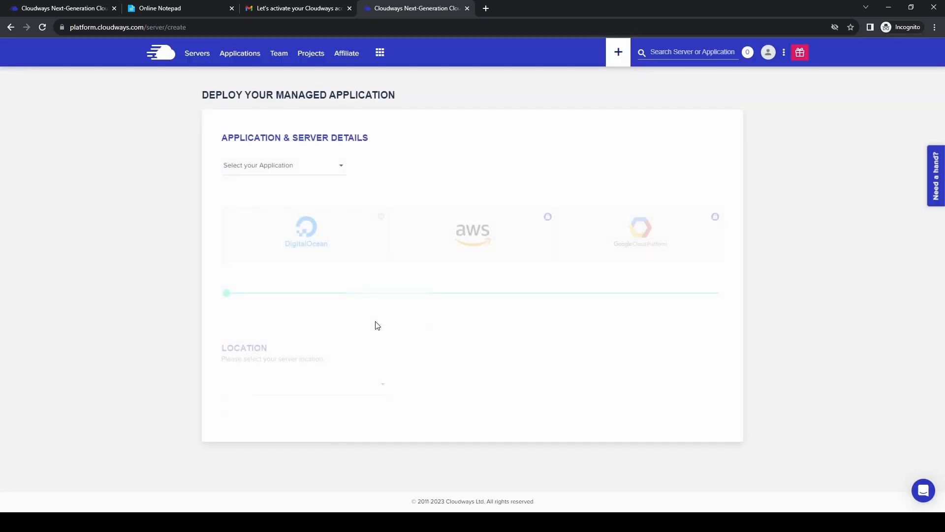
Dismiss Welcome Aboard and click through every guided-tour tip on the deploy form.
double_click(384, 167)
left_click(384, 167)
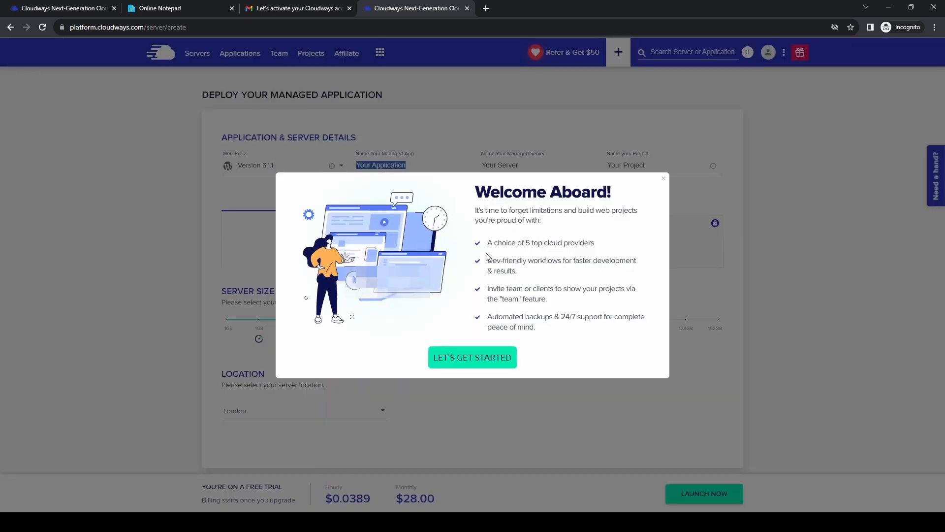
left_click(455, 357)
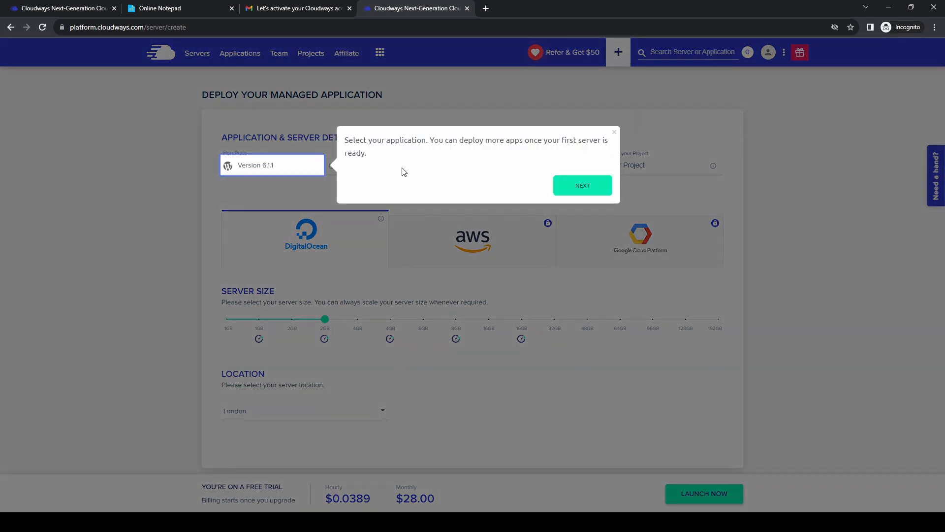
left_click(583, 185)
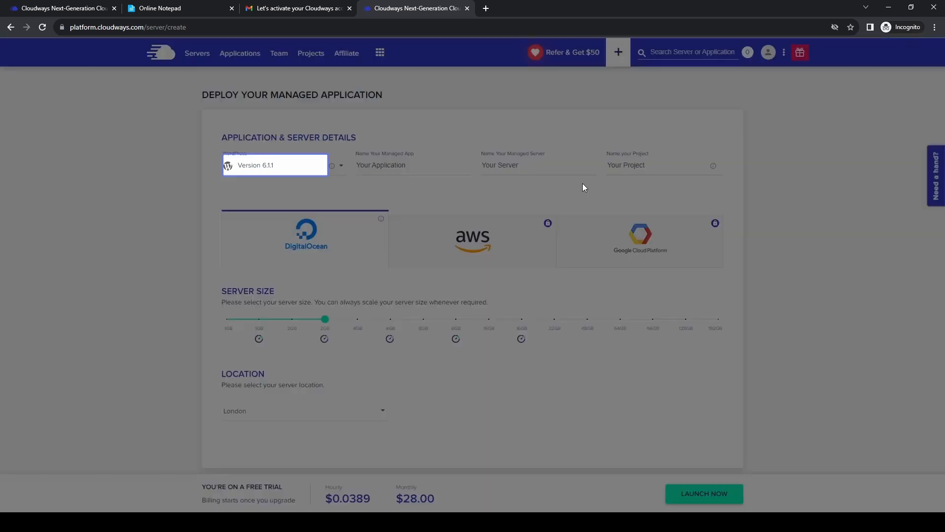
left_click(580, 187)
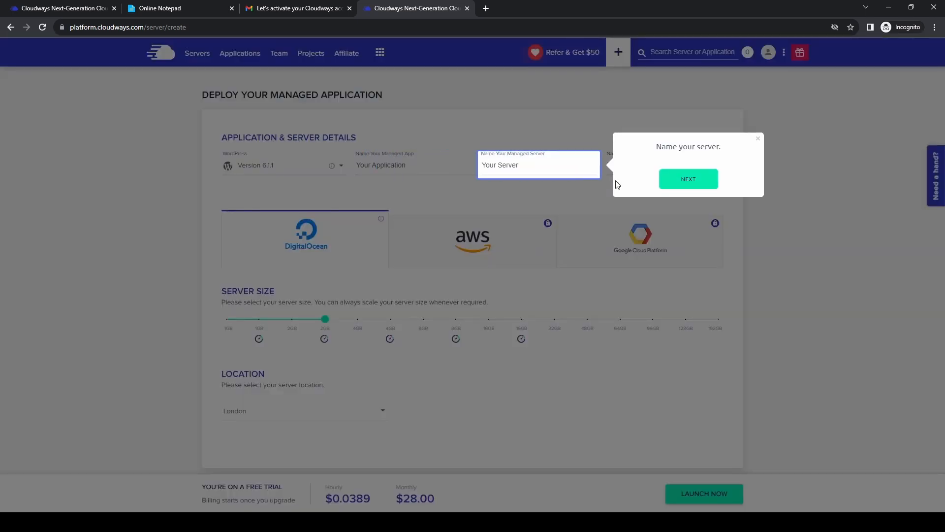
left_click(668, 182)
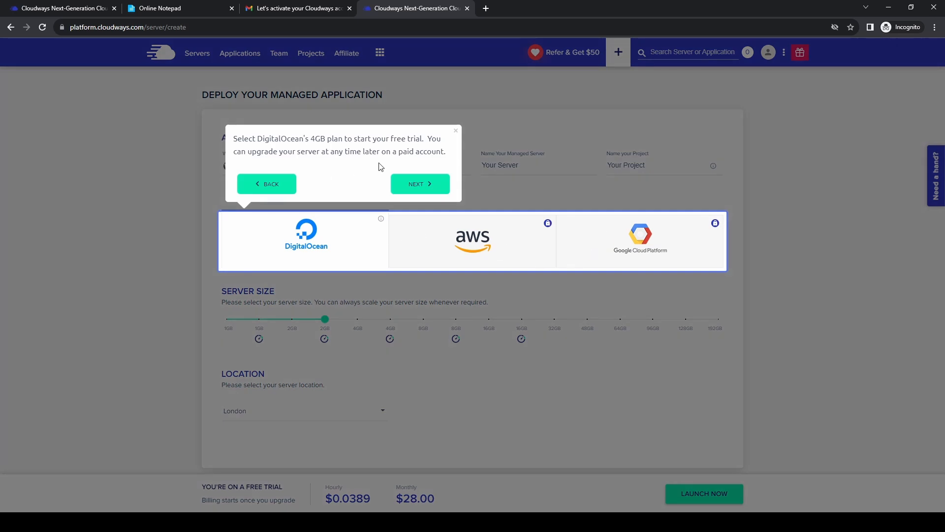
left_click(431, 183)
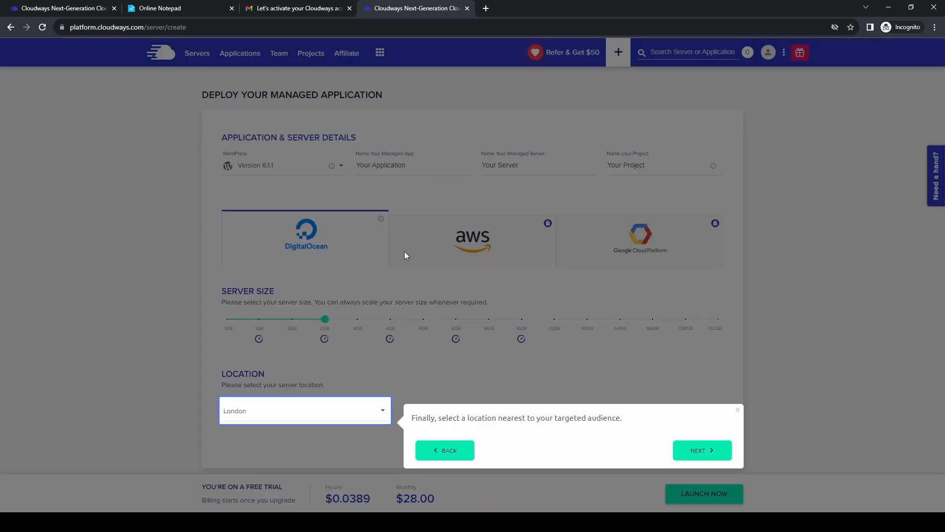
left_click(703, 450)
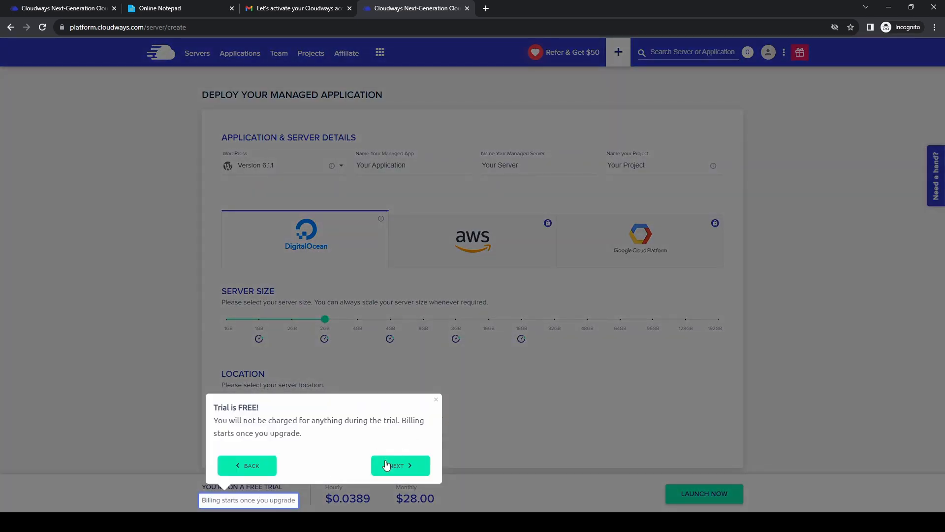
left_click(386, 465)
left_click(531, 321)
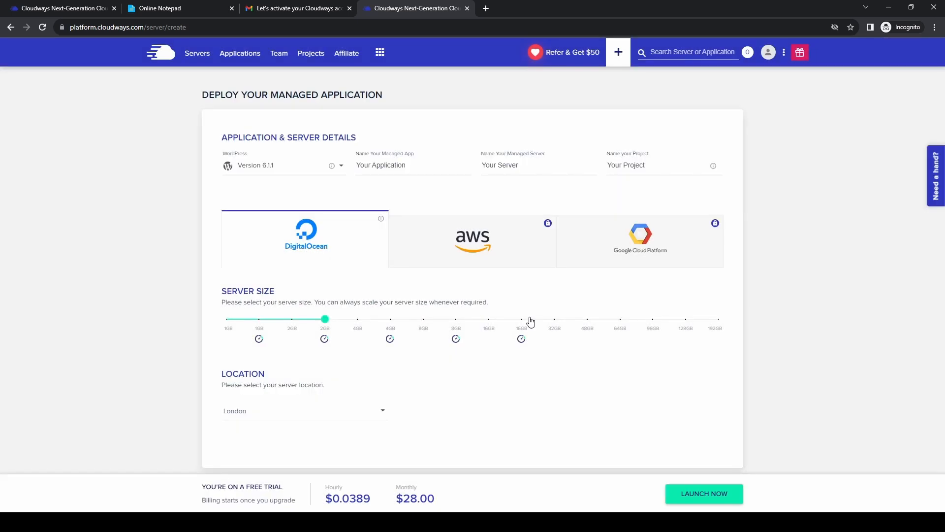
Name the application 'Wordpress' and the server 'SomeServer'.
triple_click(374, 167)
type("Word")
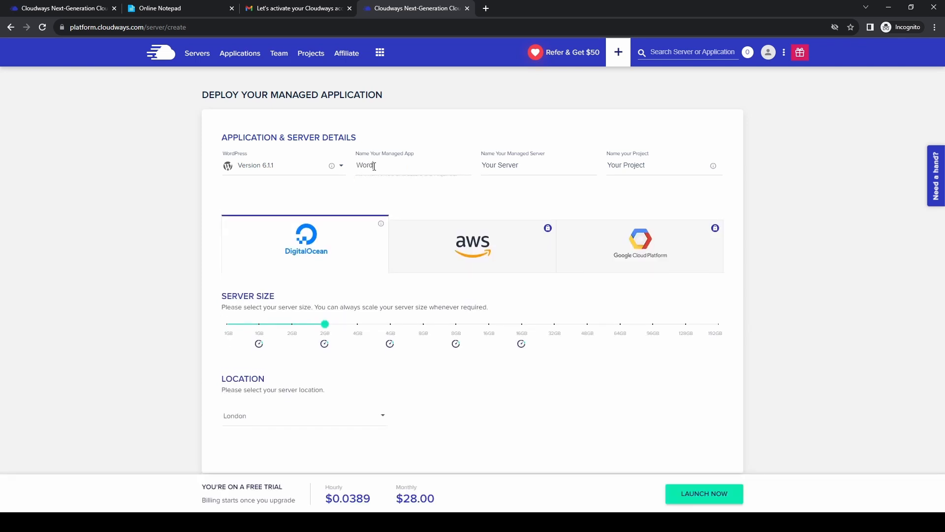
type("press")
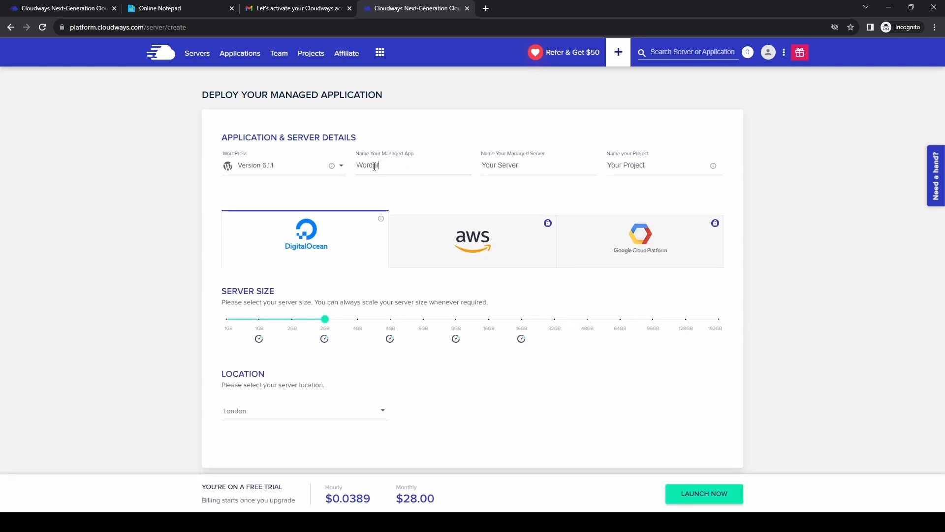
triple_click(512, 164)
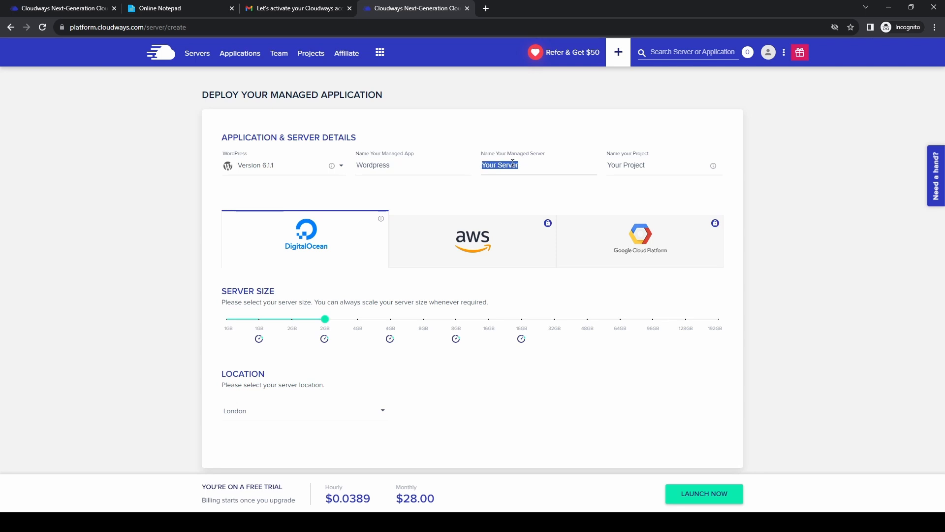
type("SomeServer")
Set the server size to 1GB and the location to New York, then launch.
mouse_move(390, 325)
left_click_drag(324, 320, 259, 322)
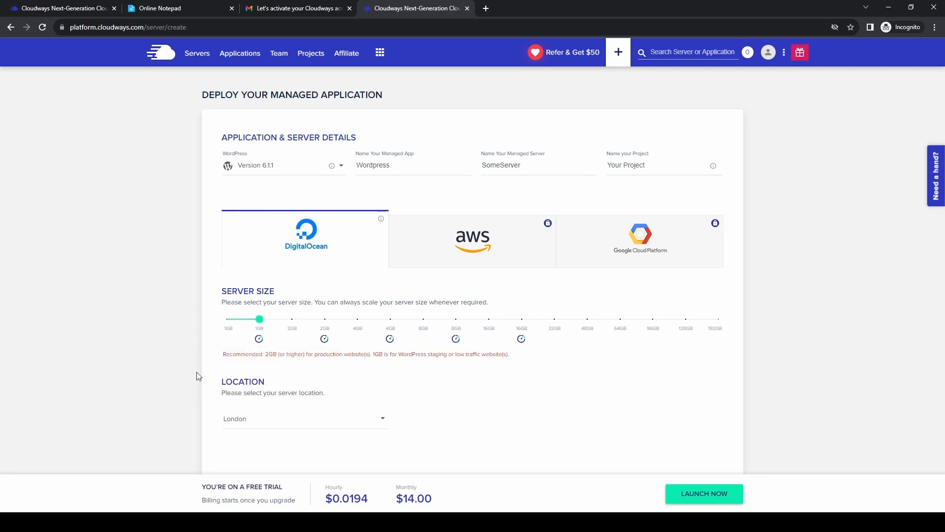
left_click(315, 423)
scroll(293, 418, "down", 2)
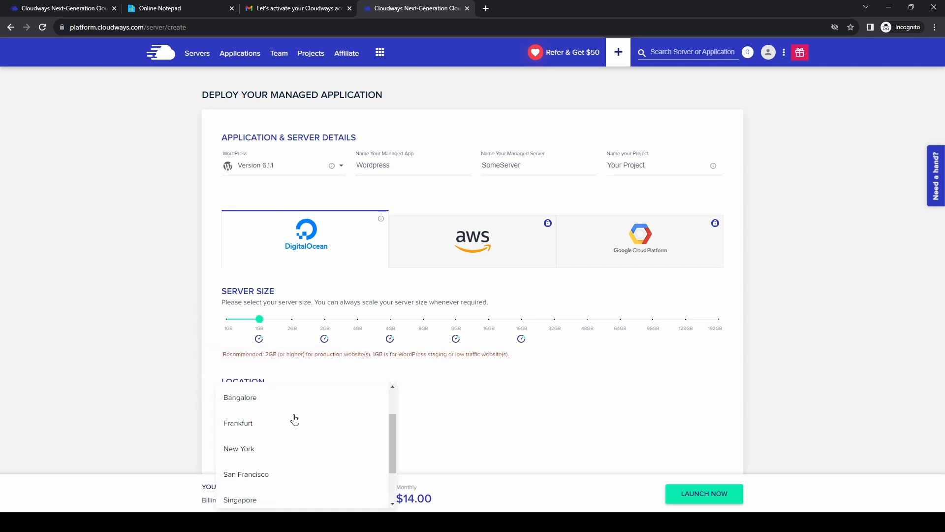
scroll(288, 421, "up", 2)
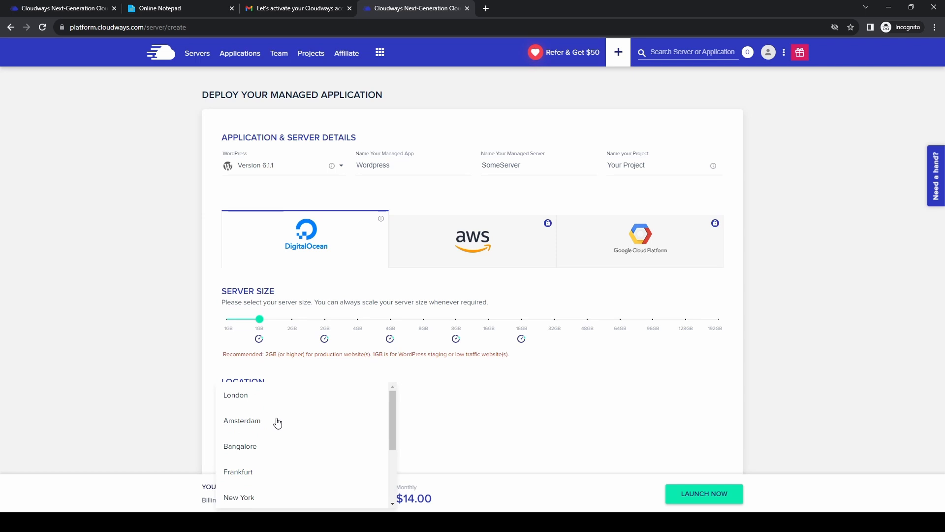
scroll(274, 422, "down", 2)
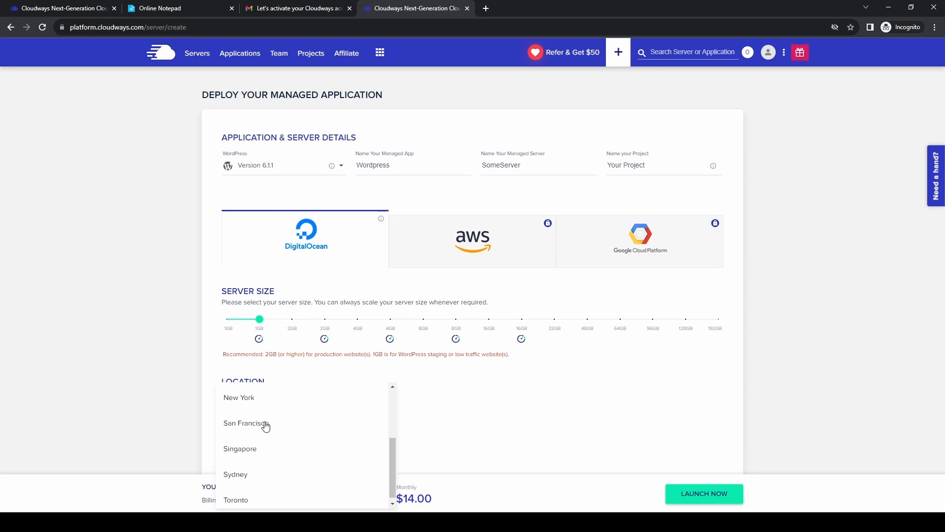
scroll(261, 426, "up", 2)
left_click(239, 444)
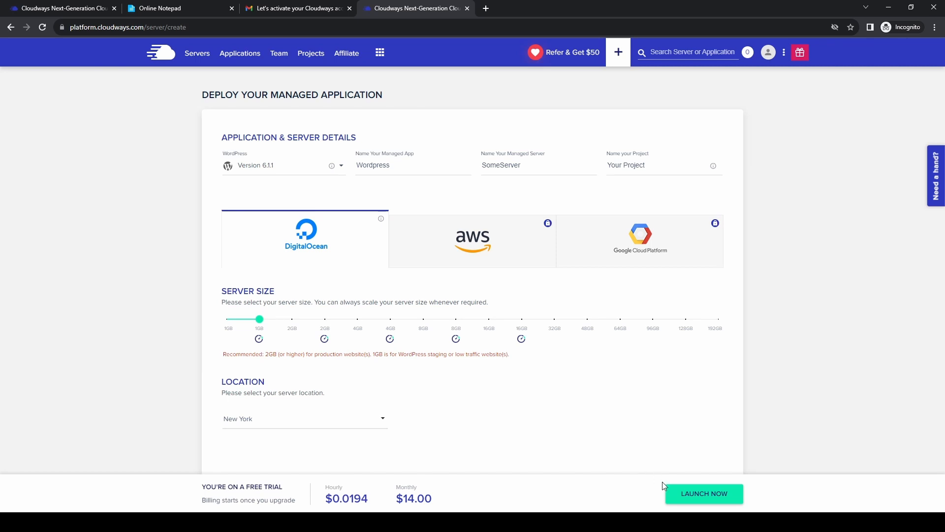
left_click(680, 494)
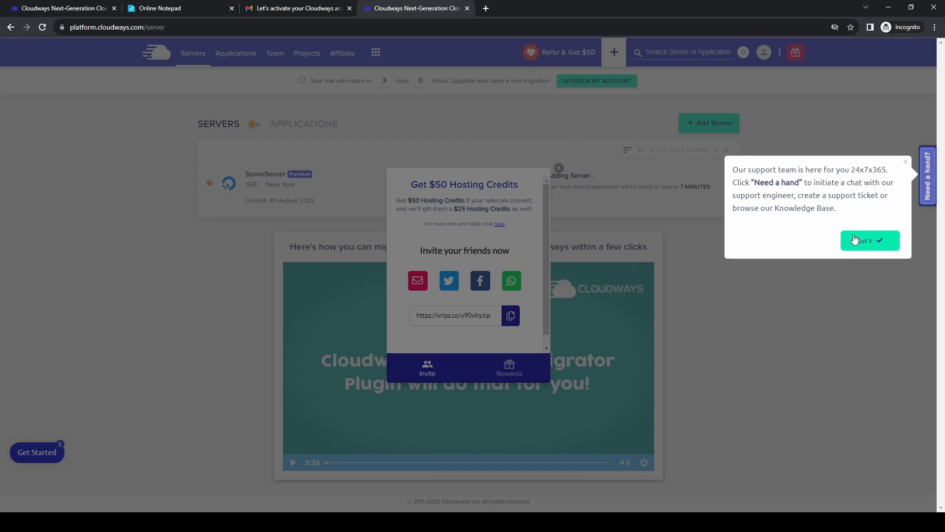
Dismiss the support tip and referral offer, then switch the list to Applications.
left_click(869, 240)
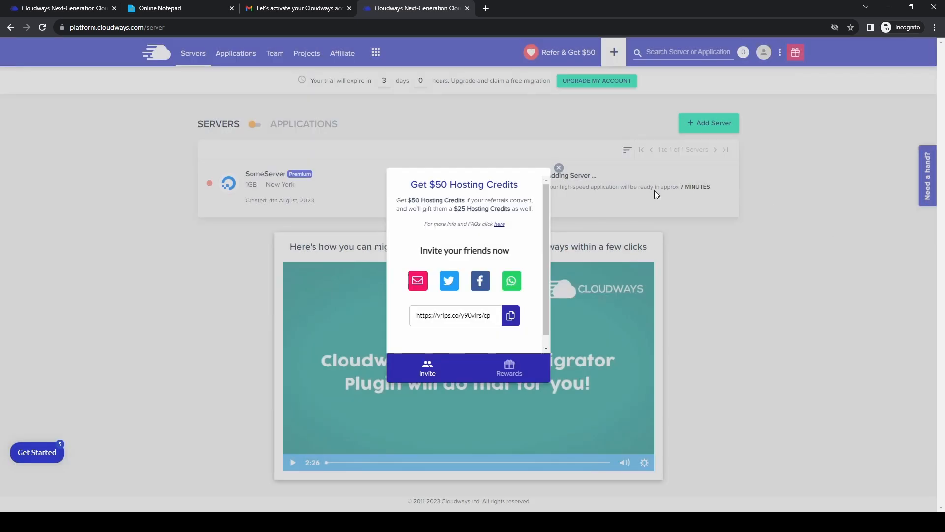
left_click(559, 168)
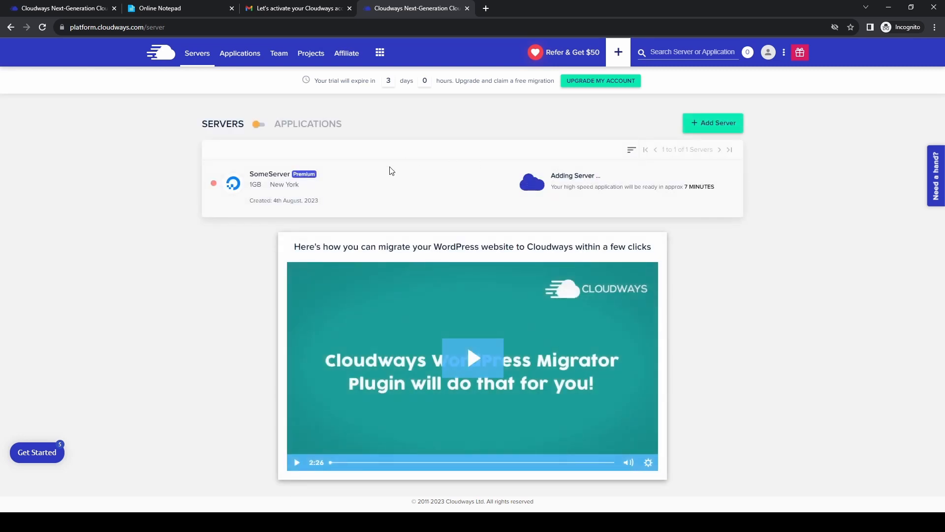
left_click_drag(720, 191, 529, 193)
left_click(394, 190)
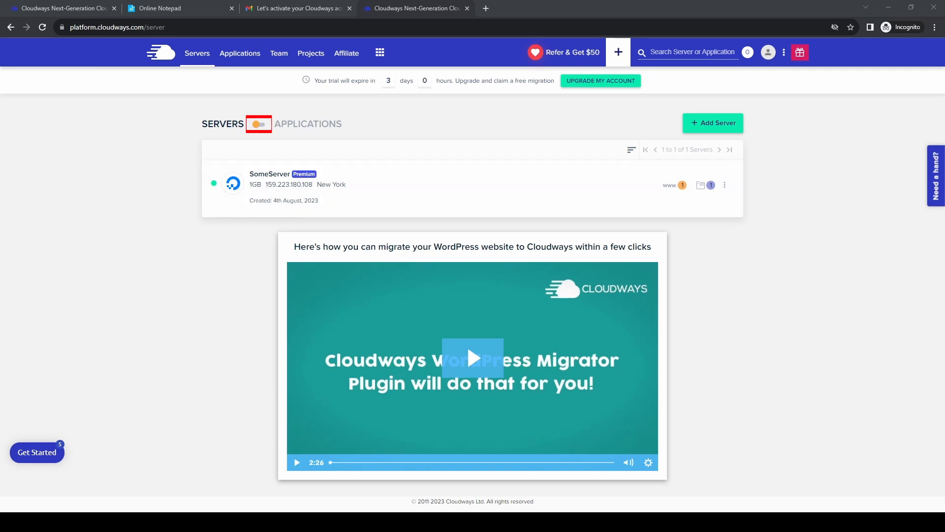
left_click(259, 124)
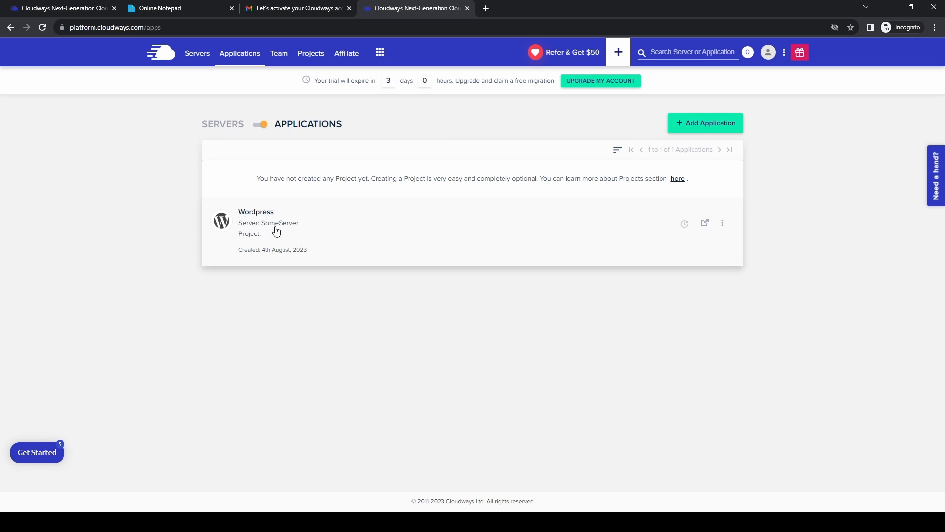
Open the Wordpress app, finish its tour, copy the admin password and open the admin URL.
left_click(300, 227)
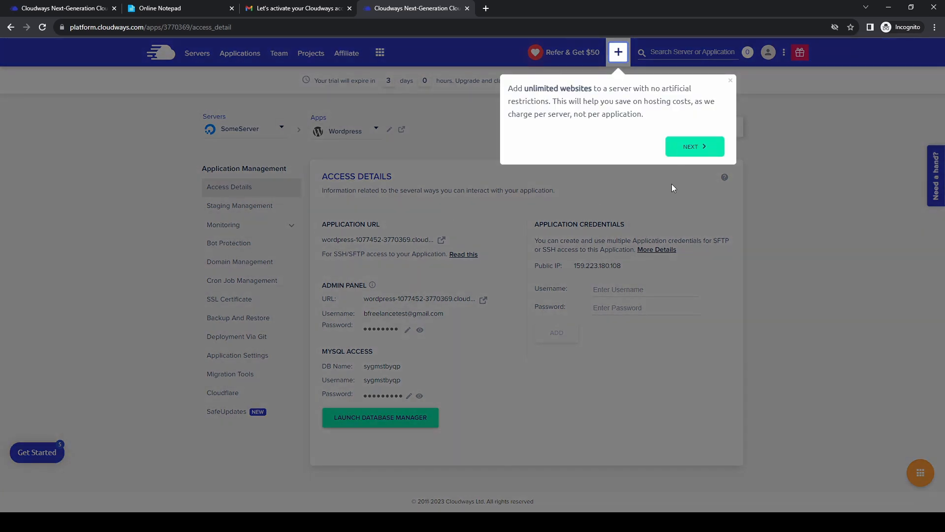
left_click(684, 151)
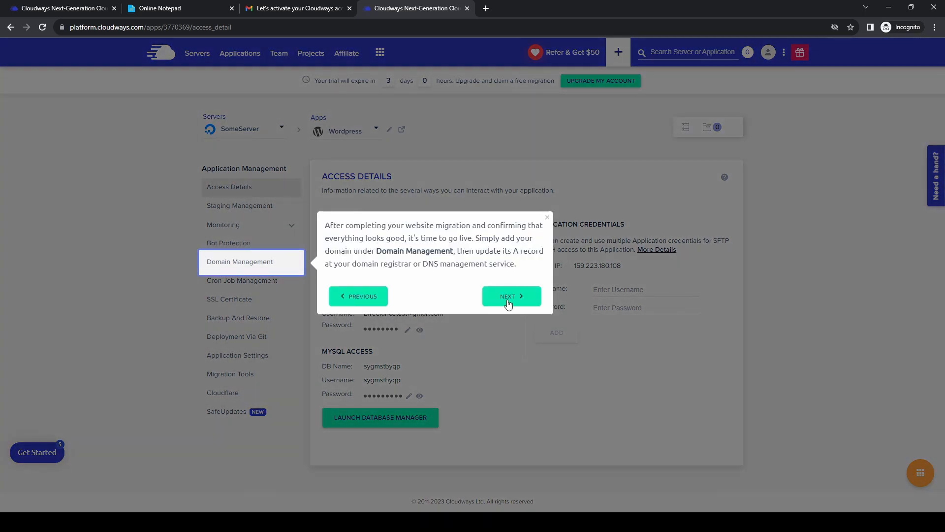
left_click(508, 302)
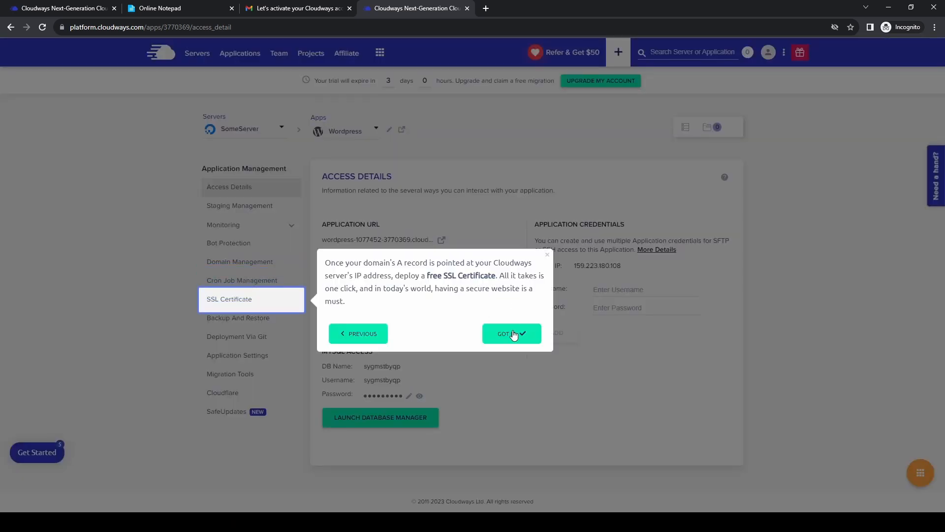
left_click(514, 335)
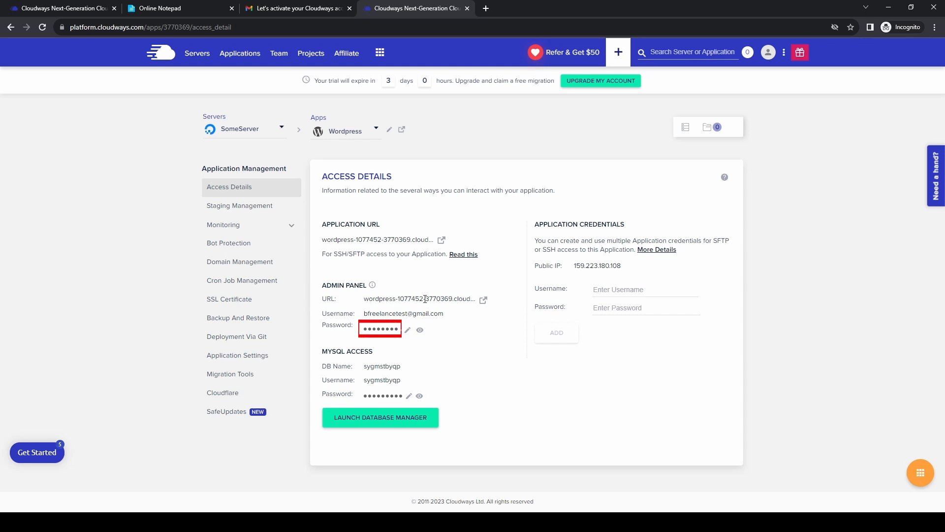
left_click(381, 334)
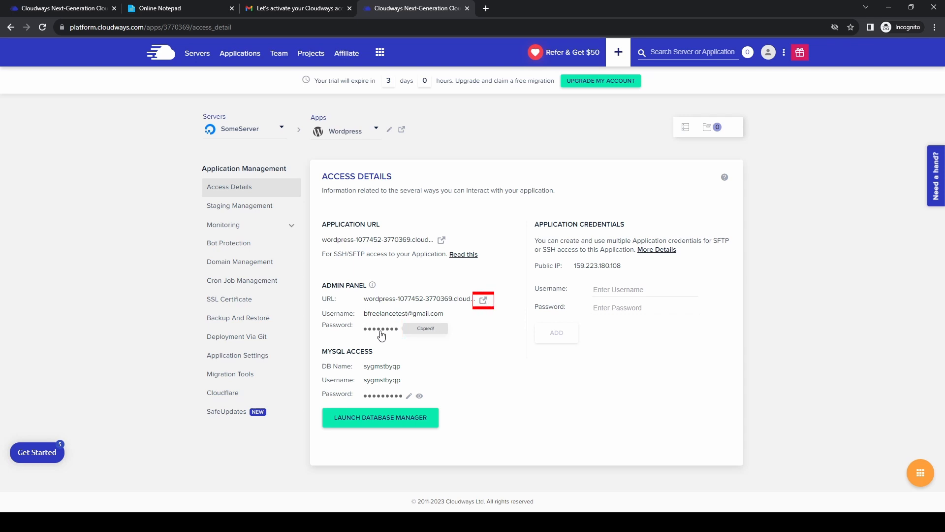
left_click(482, 301)
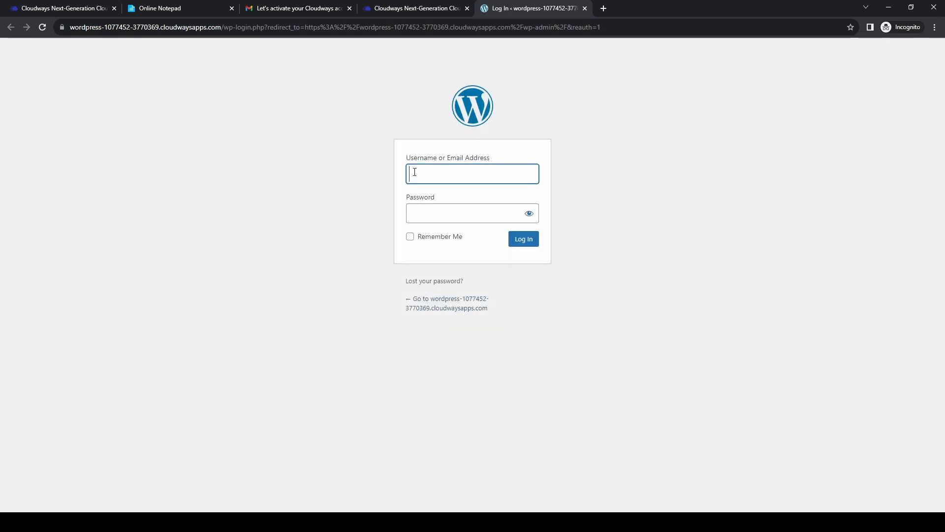
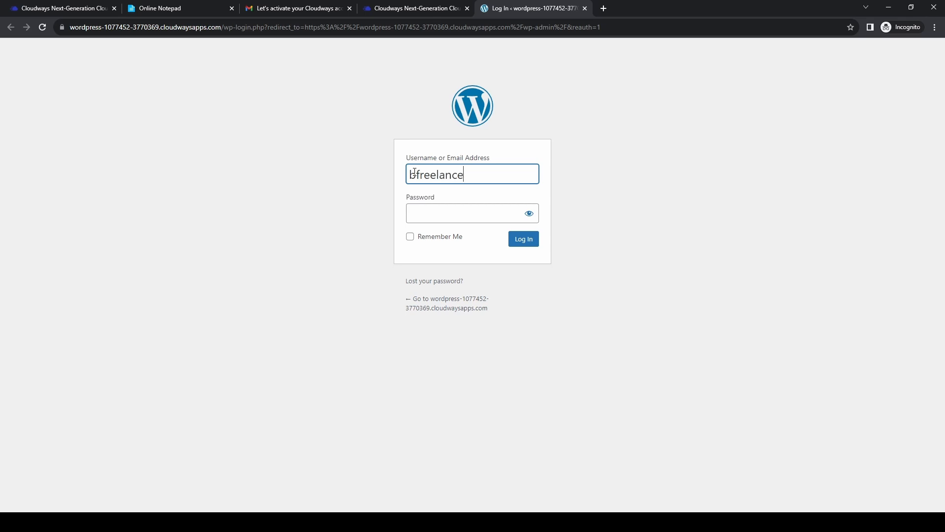
Log in to WordPress with the admin email, pasted password and Remember Me ticked.
key("Tab")
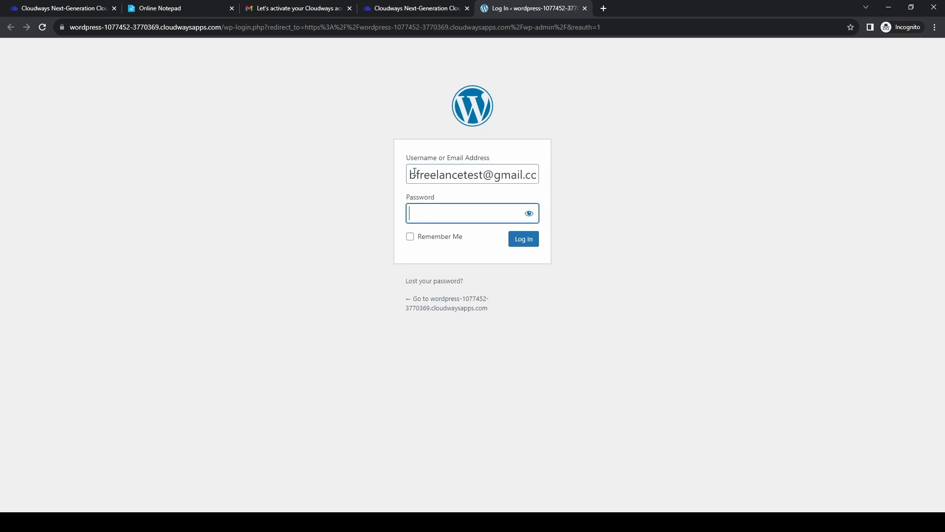
key("ctrl+v")
left_click(411, 237)
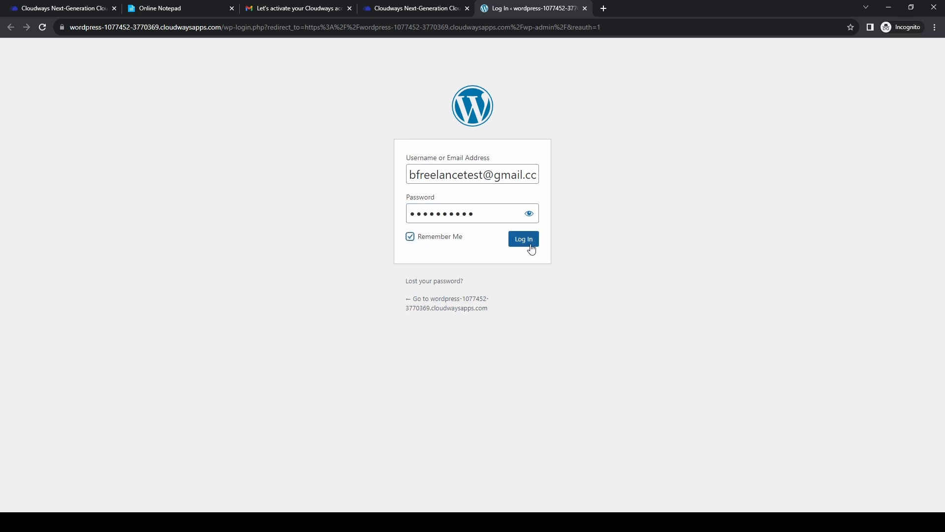
left_click(530, 245)
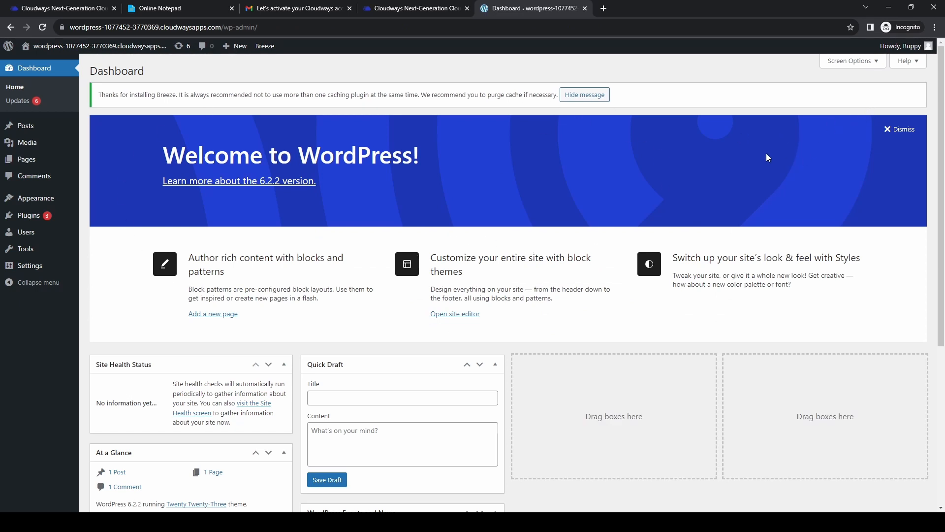
Look over the dashboard and the live site's front page, then close the site tab.
scroll(153, 284, "down", 3)
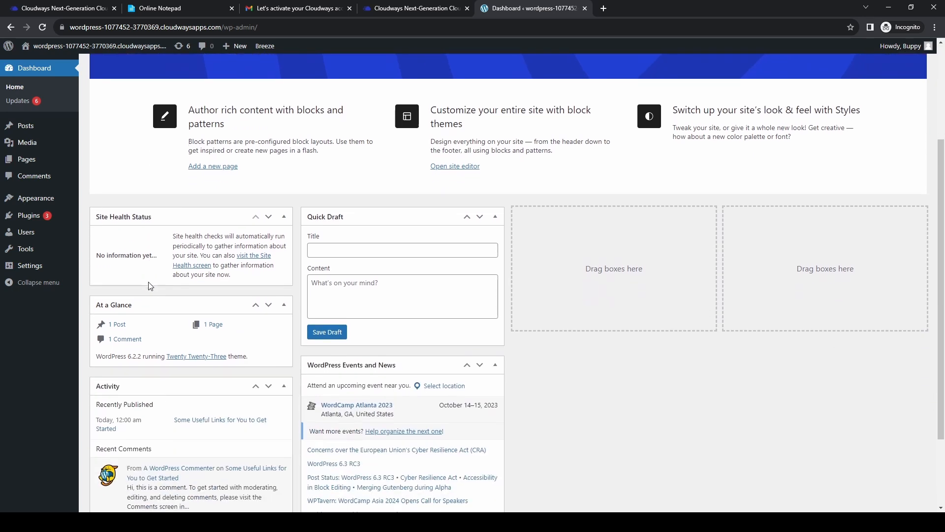
scroll(150, 286, "down", 2)
scroll(148, 281, "down", 1)
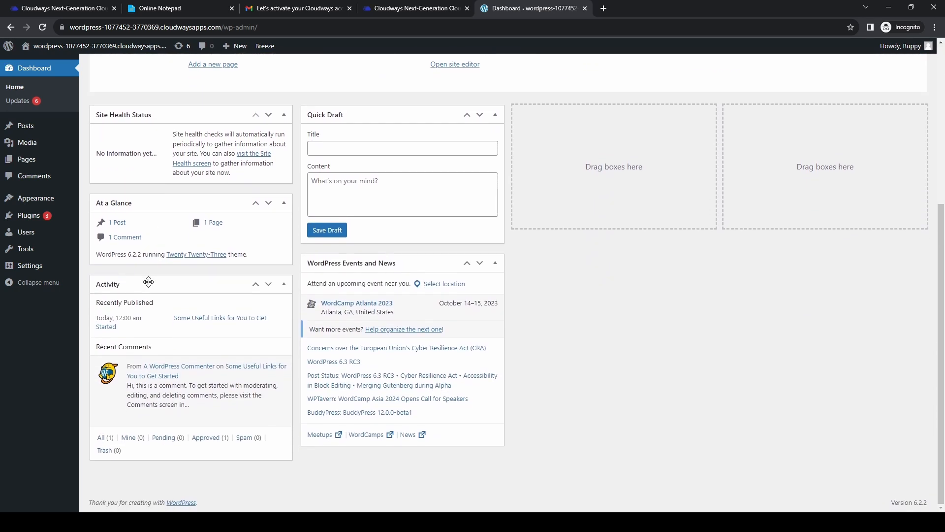
scroll(150, 283, "up", 5)
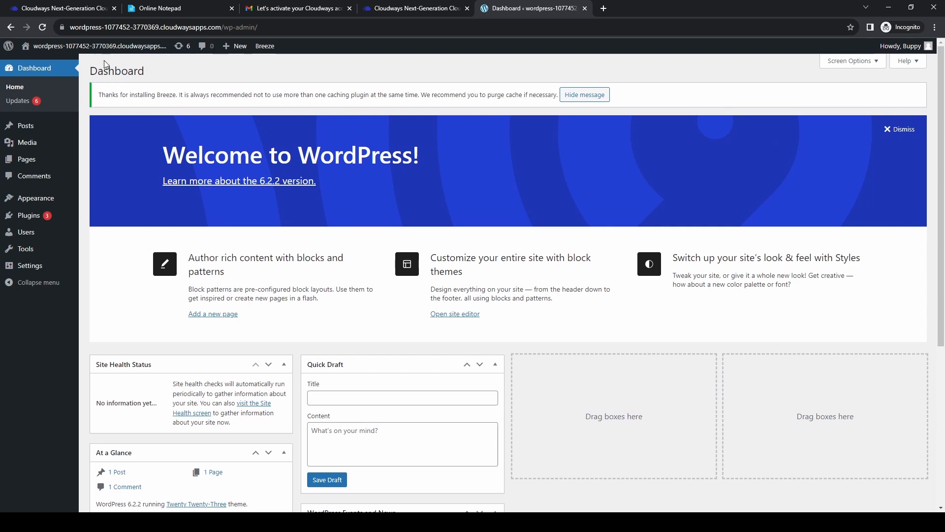
mouse_move(93, 46)
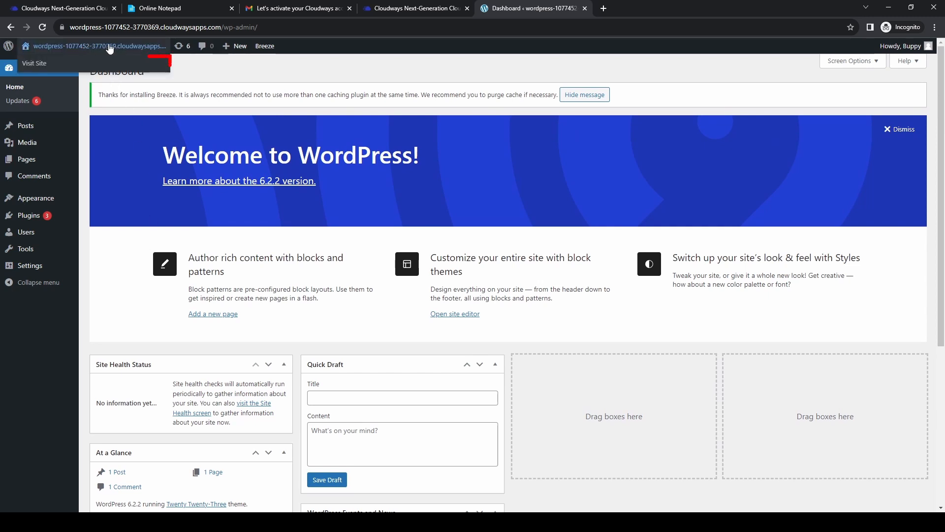
left_click(49, 67)
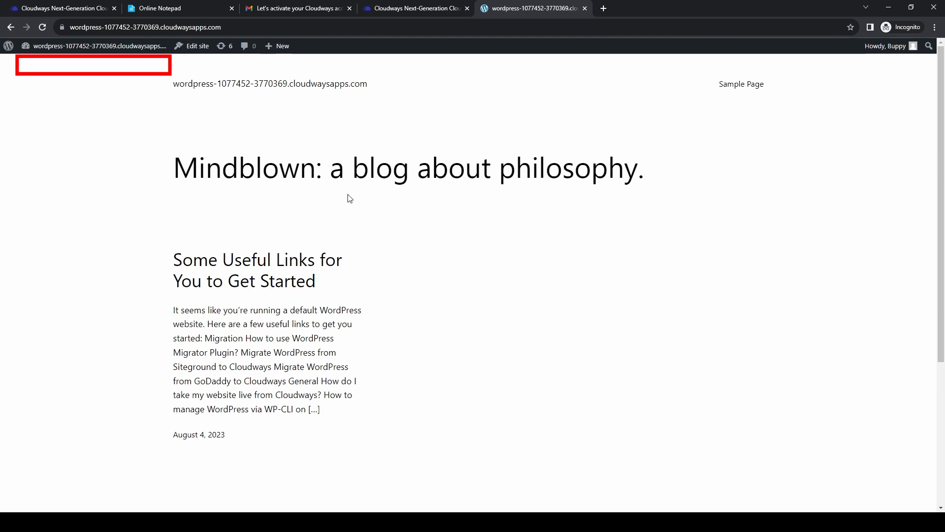
scroll(364, 185, "down", 5)
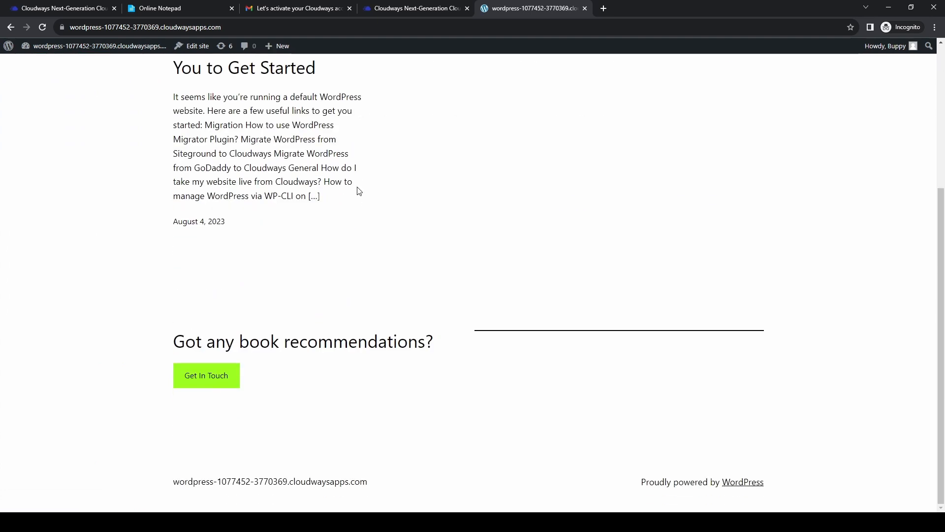
scroll(356, 190, "up", 5)
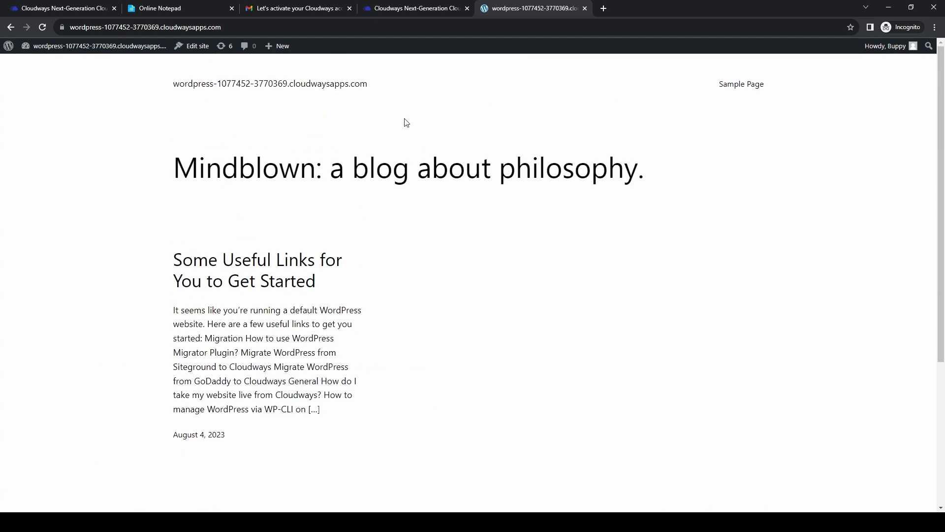
left_click(584, 8)
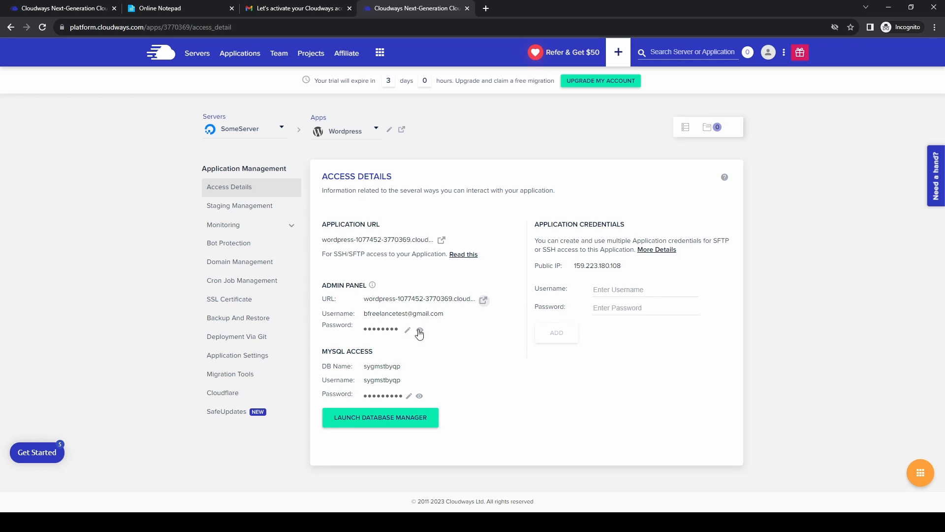
Reopen the WordPress admin in a new tab, then go to the app's Domain Management in Cloudways.
left_click(483, 300)
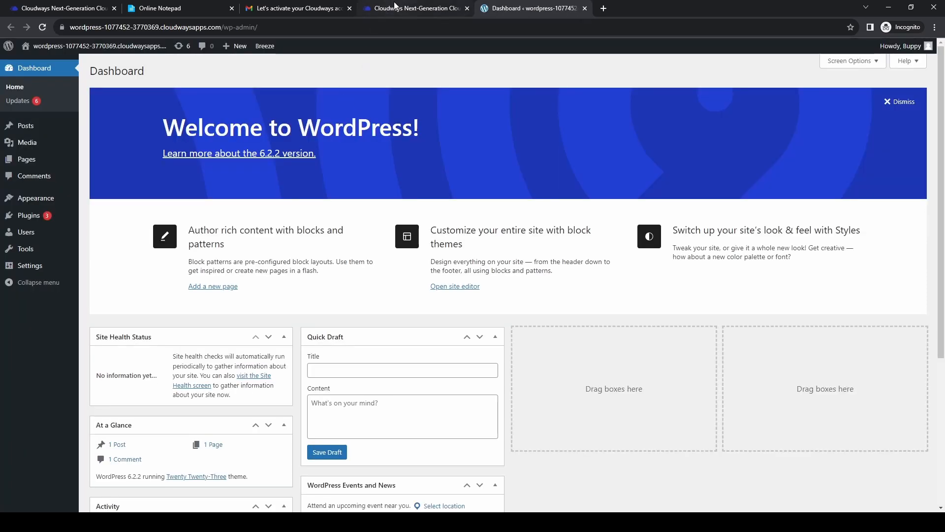
left_click(392, 9)
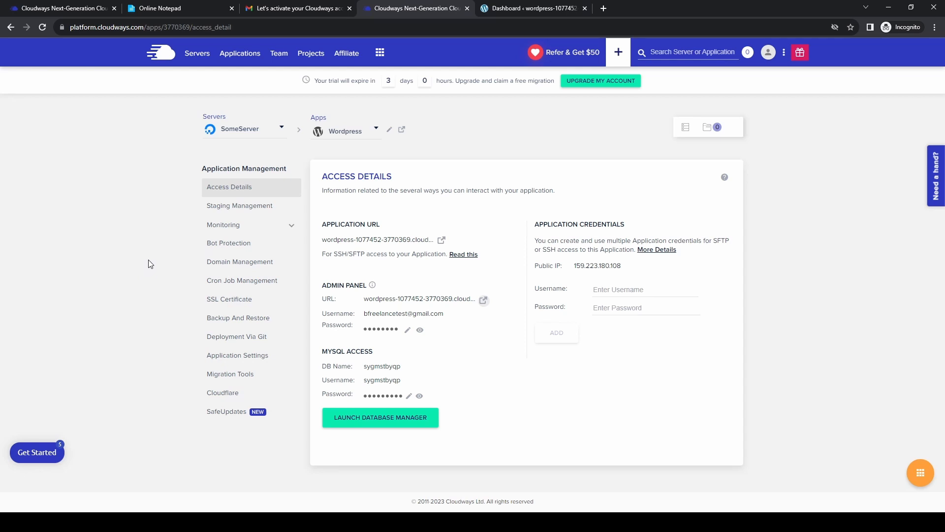
left_click(223, 271)
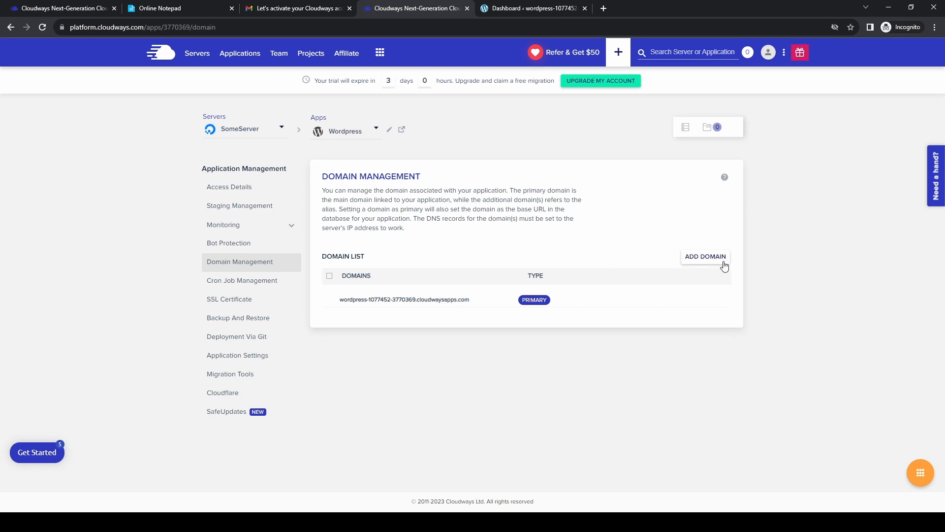
Add buppyfreelance.com as an alias domain, fixing the mistyped entry before saving.
left_click(706, 256)
left_click(375, 295)
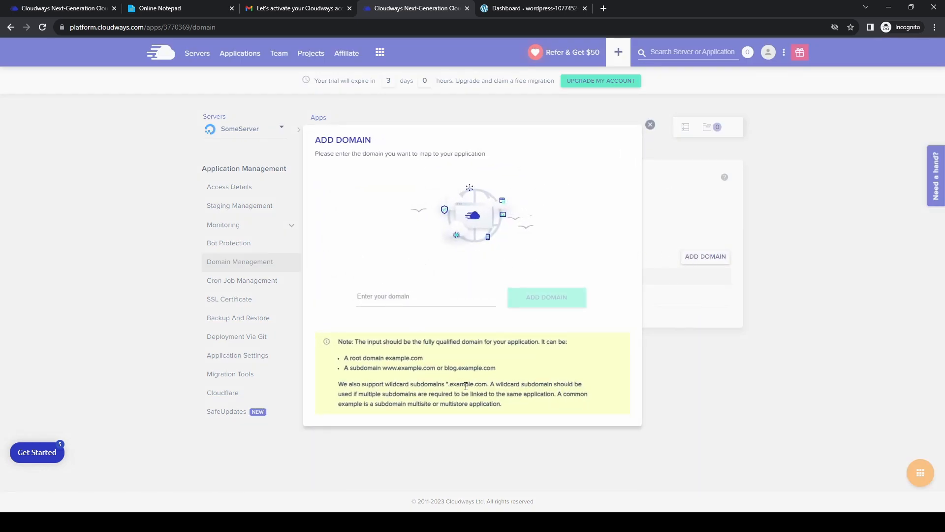
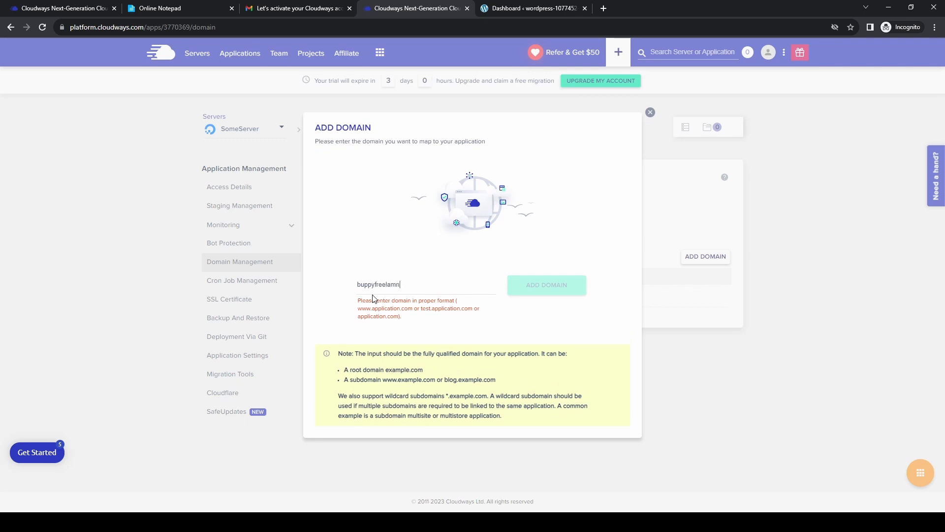
type(".com")
key("Return")
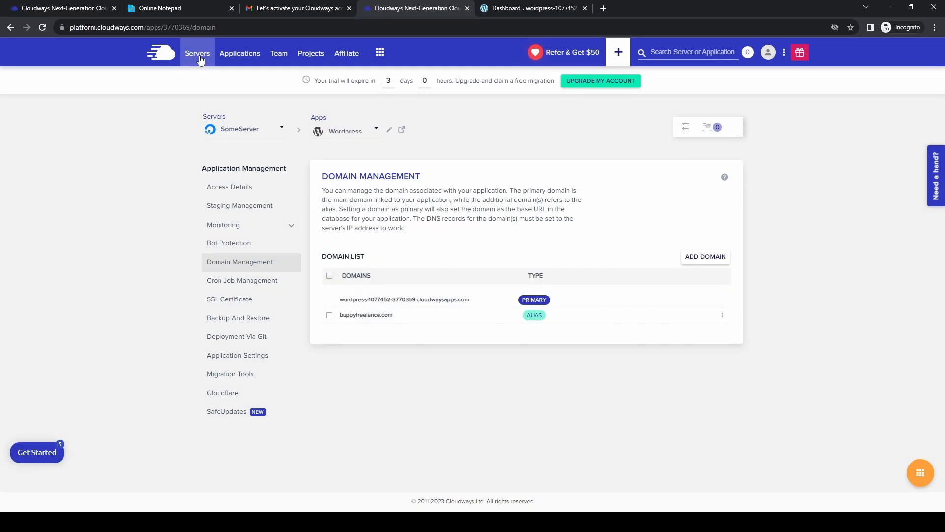
Open SomeServer from the Servers list to read its public IP, then go to Cron Job Management.
left_click(199, 55)
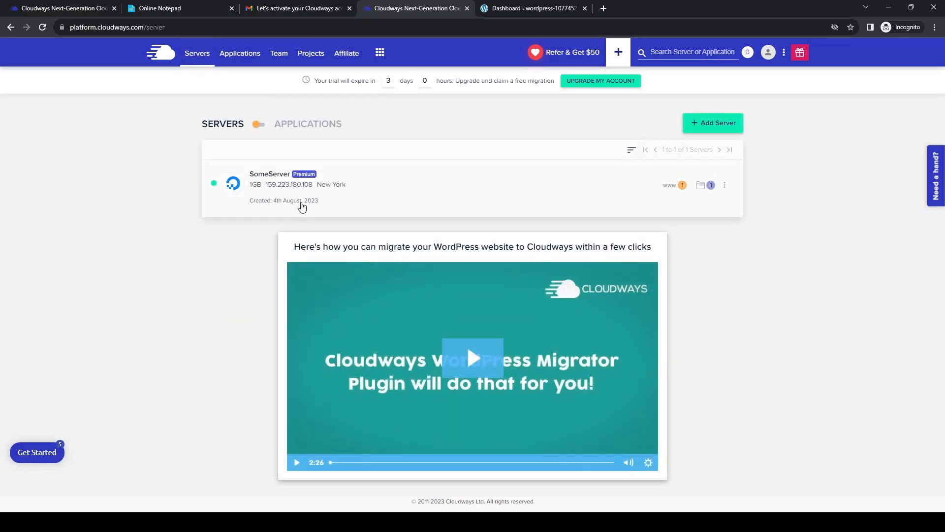
left_click(294, 183)
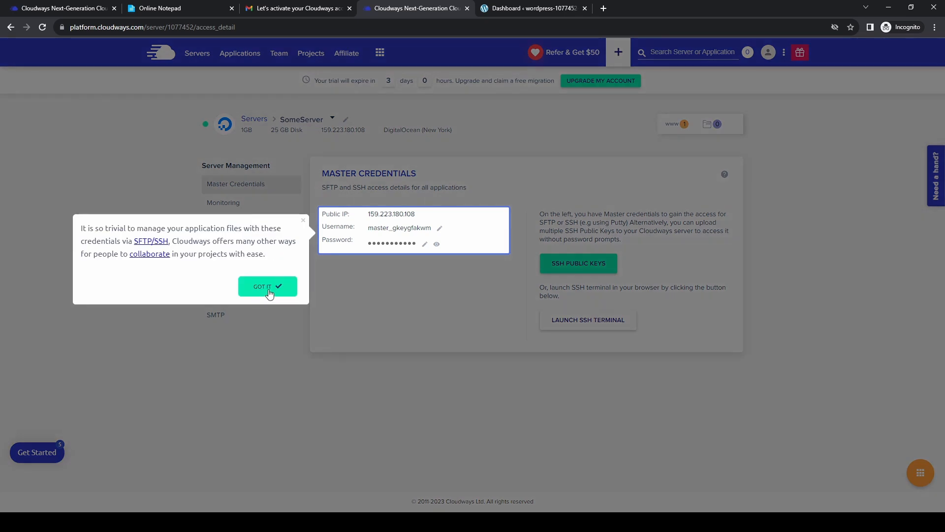
left_click(268, 292)
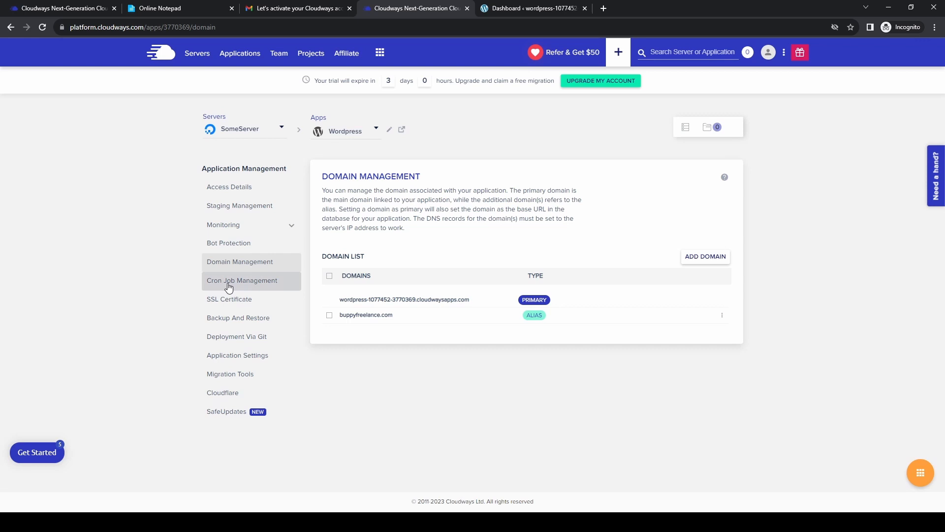
left_click(225, 288)
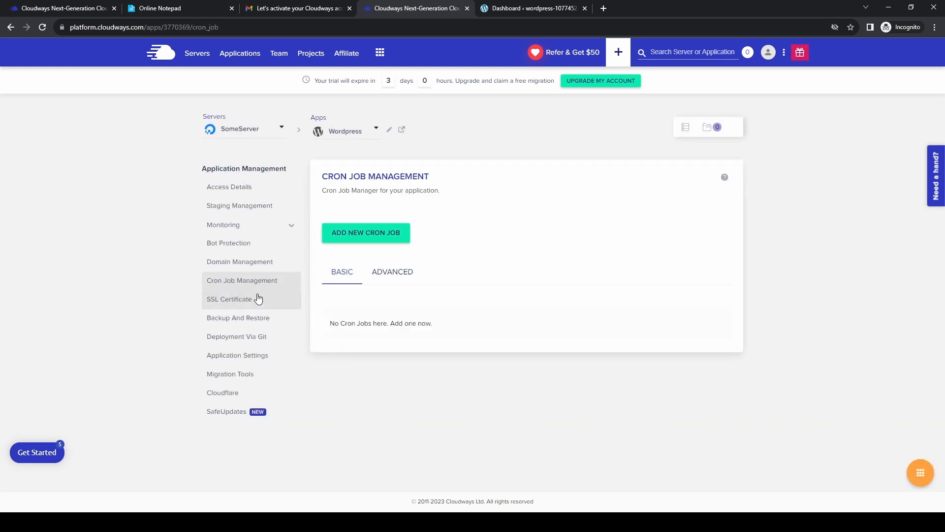
Open the app's SSL Certificate settings and keep Let's Encrypt as the certificate type.
left_click(236, 300)
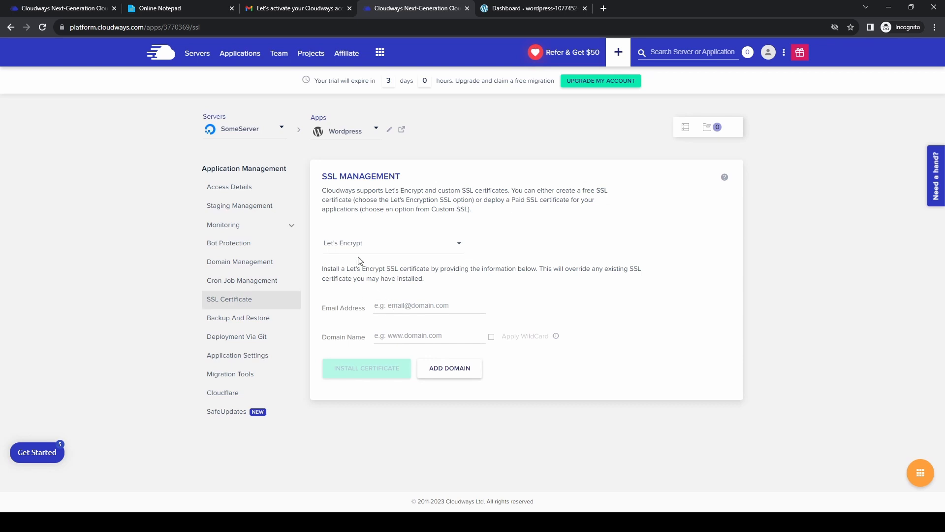
left_click(352, 245)
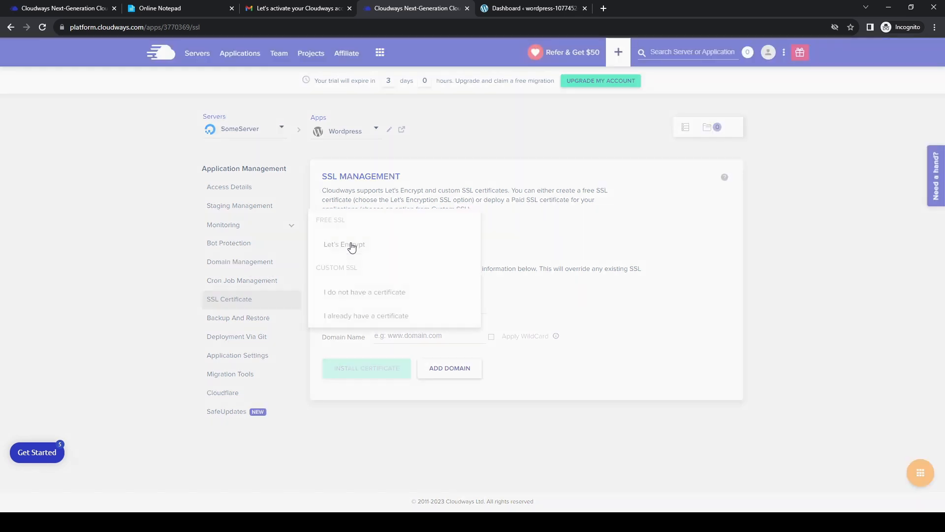
left_click(548, 232)
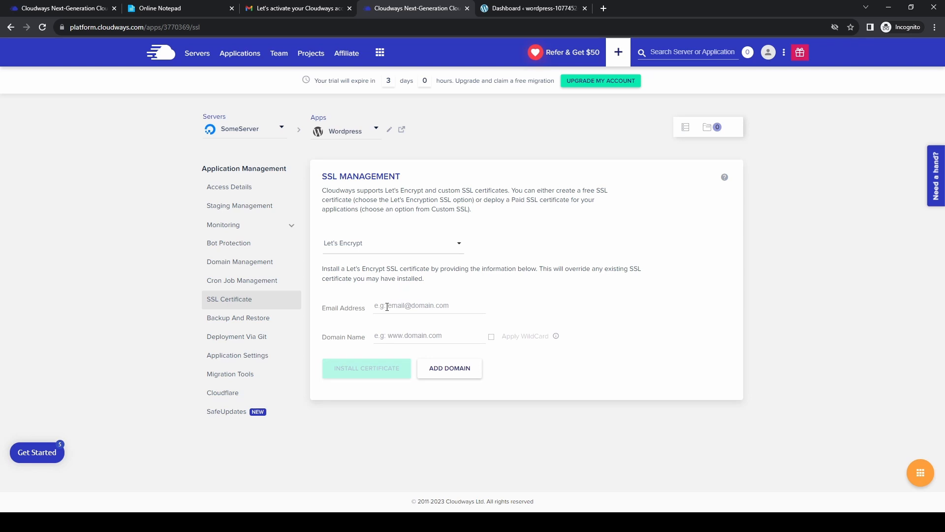
Enter a contact email address and start typing the custom domain name.
left_click(387, 307)
left_click(396, 340)
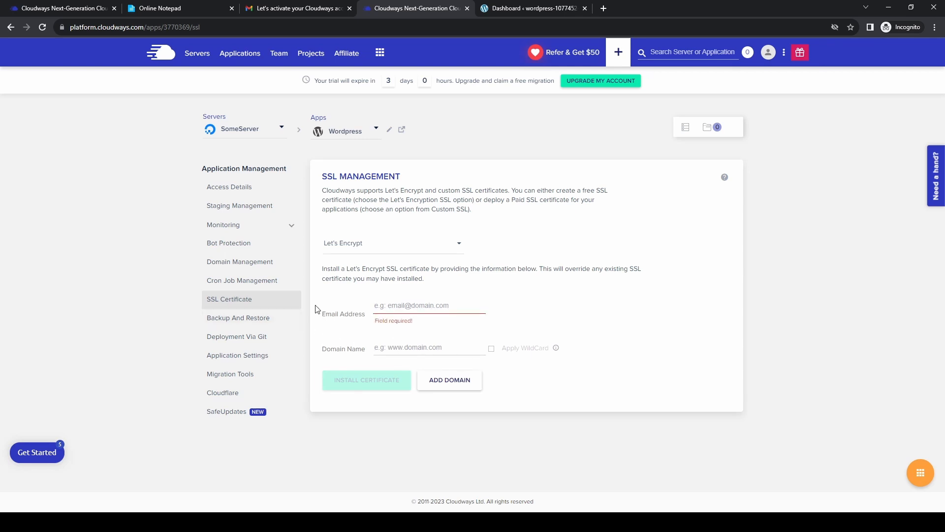
left_click(382, 313)
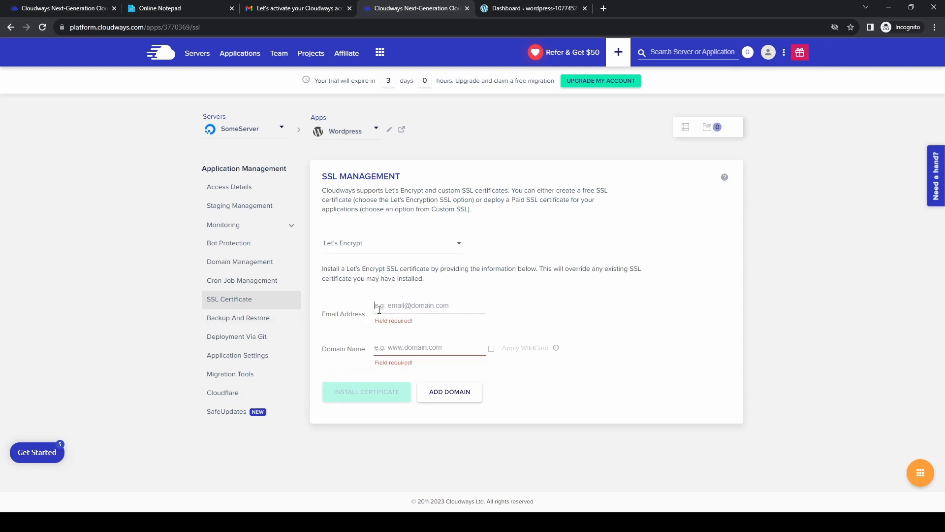
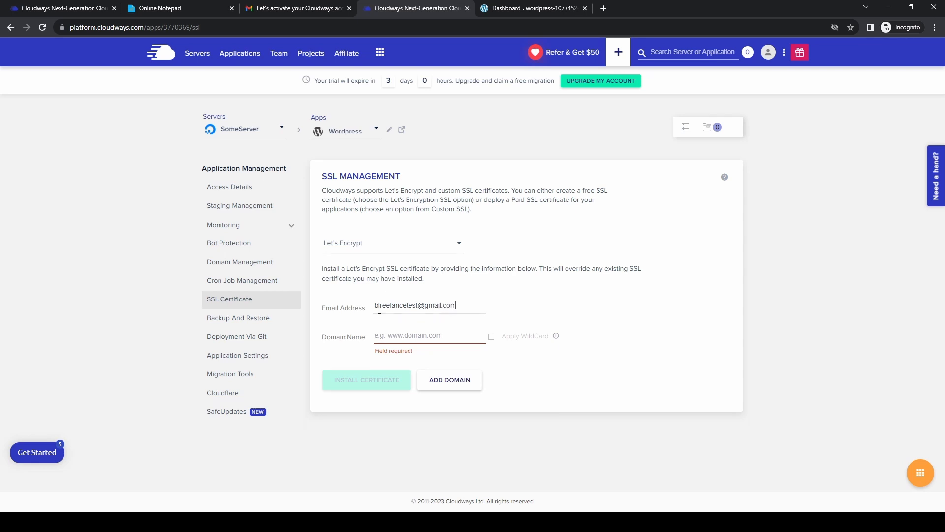
left_click(401, 335)
type("bup")
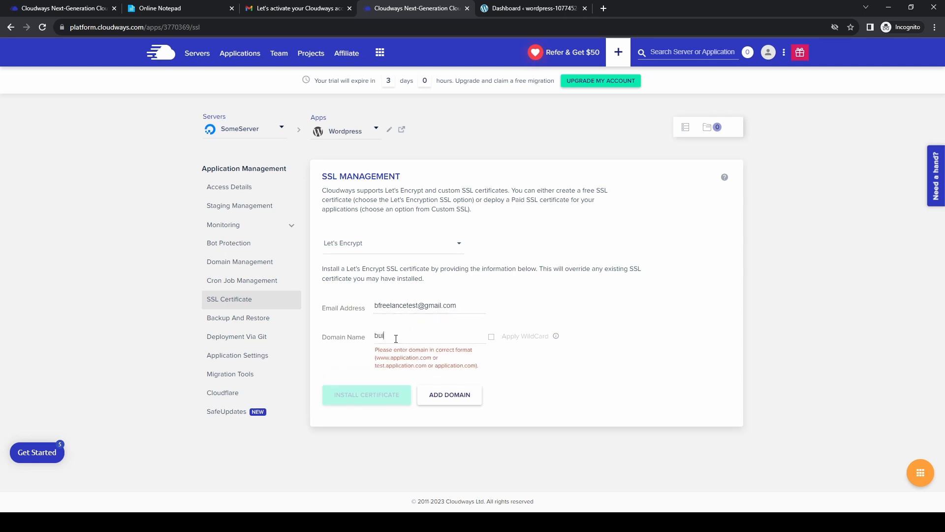
type("pyfreelkance.com")
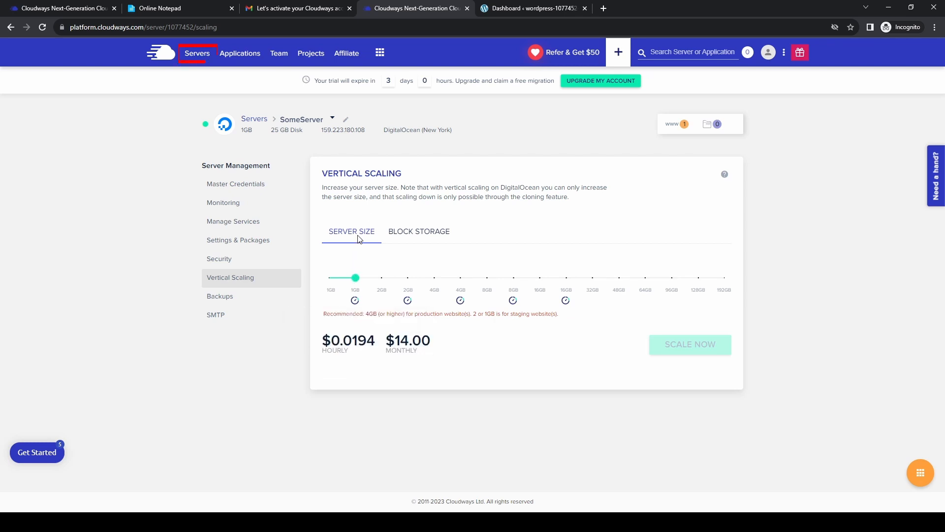
Drag the Server Size slider to preview 2GB and 8GB server prices.
mouse_move(356, 281)
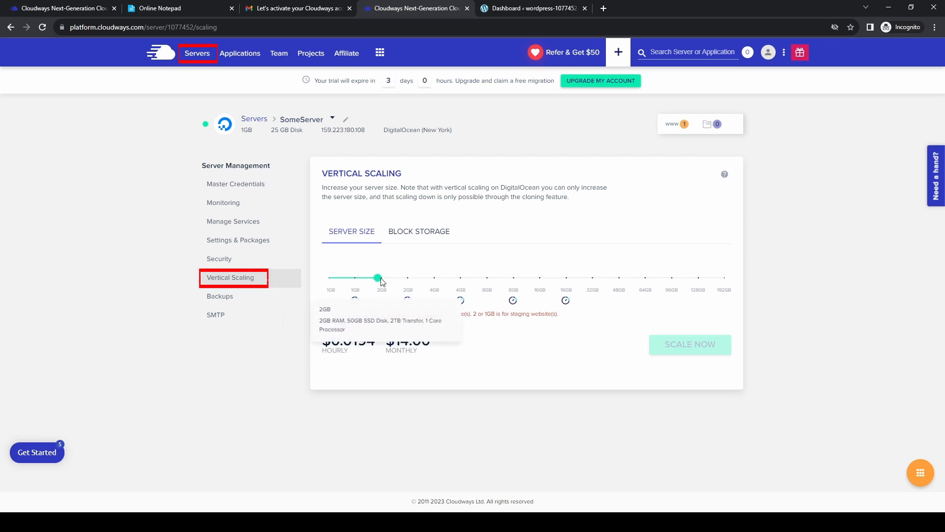
left_click_drag(356, 280, 513, 279)
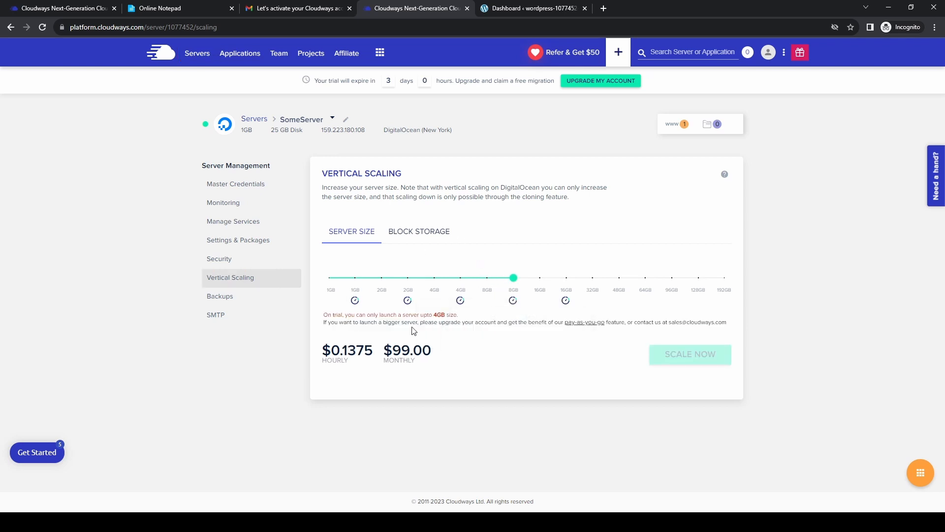
left_click_drag(510, 273, 501, 286)
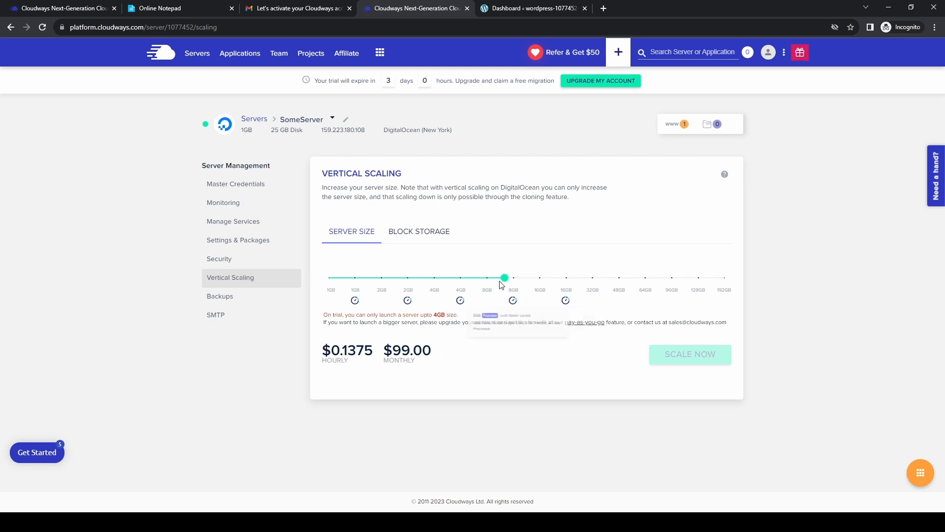
Attach 100 GB of block storage, bringing the monthly total to $24.00.
left_click(438, 233)
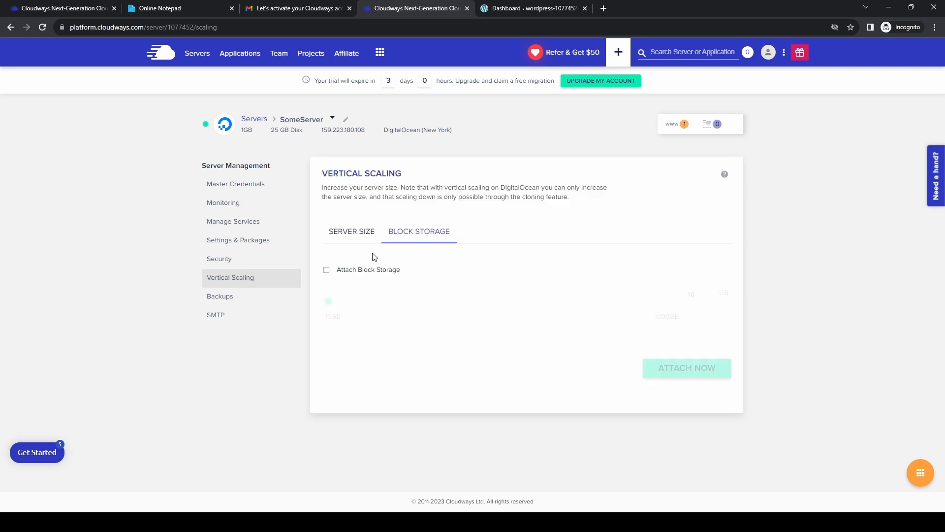
left_click(327, 270)
left_click_drag(328, 301, 377, 306)
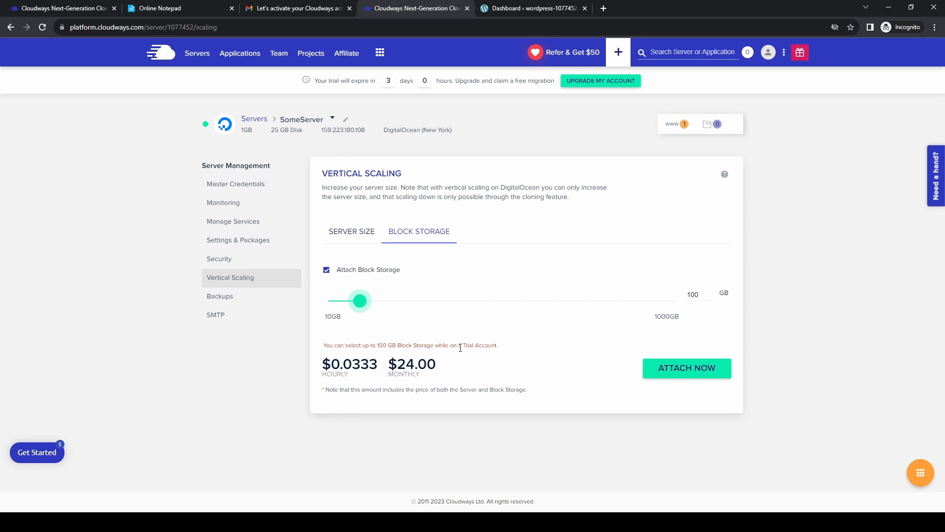
left_click_drag(654, 317, 701, 321)
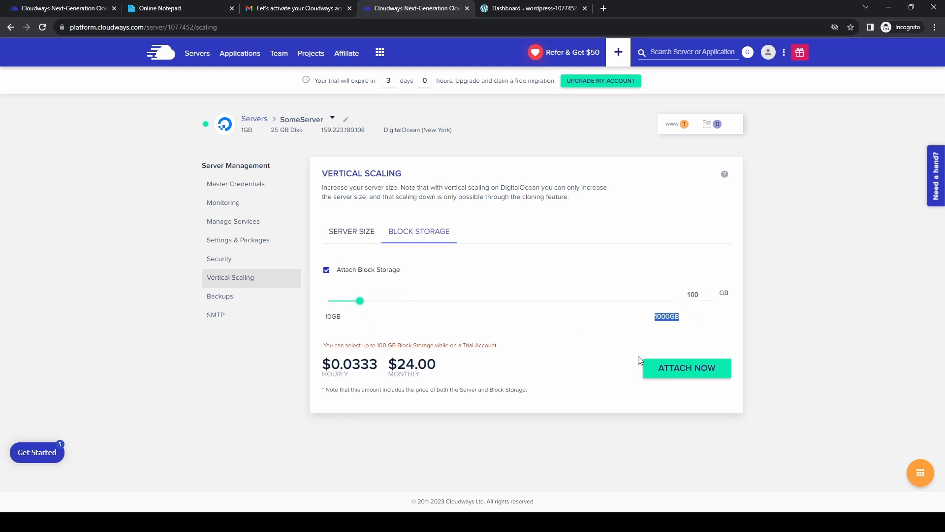
left_click(223, 202)
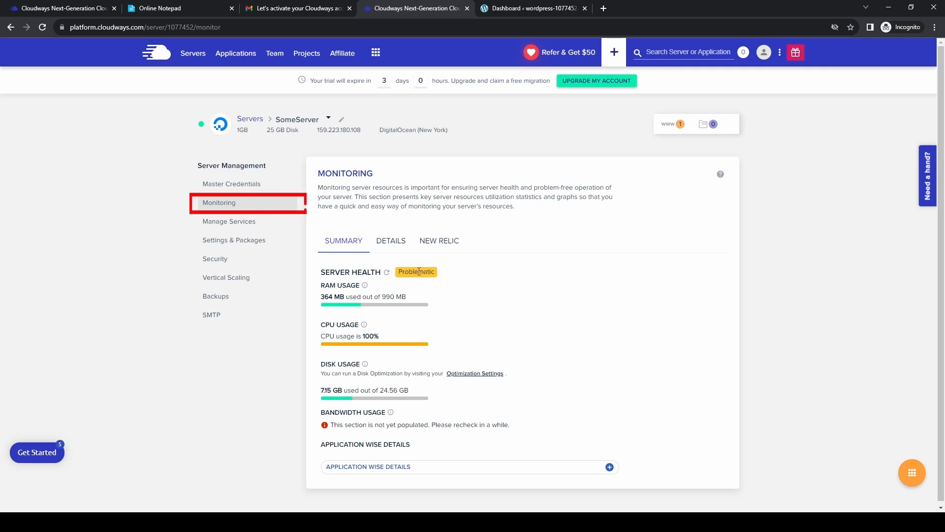
Review the Details monitoring charts, including Idle CPU, then the New Relic section.
left_click(390, 248)
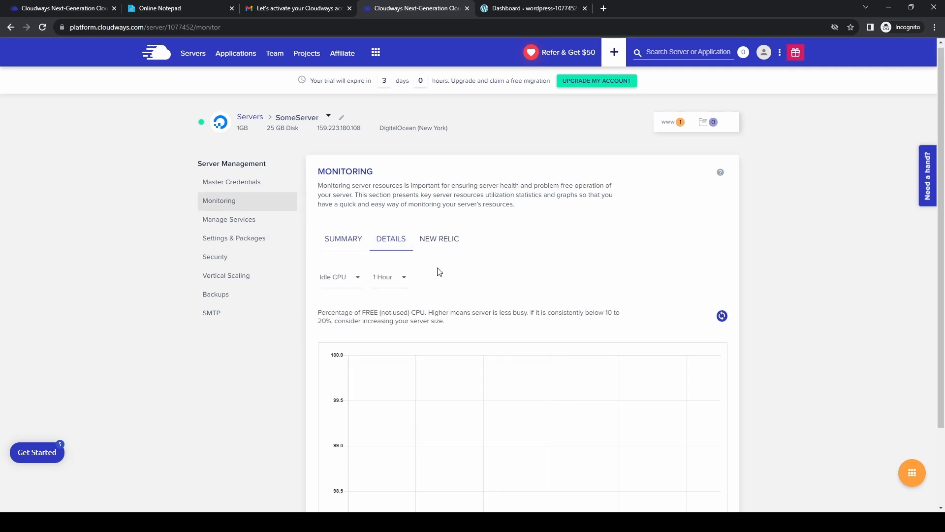
scroll(450, 275, "down", 2)
scroll(442, 259, "up", 2)
left_click(433, 246)
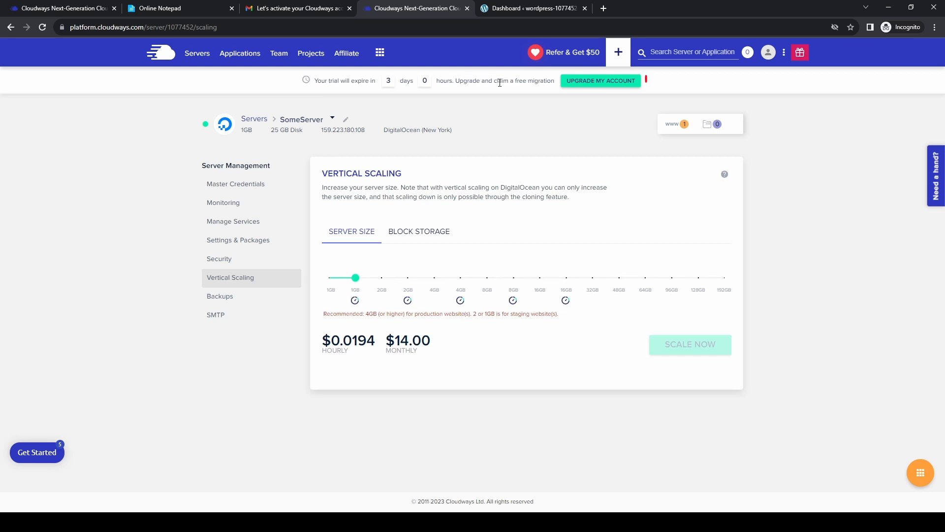
Start the account upgrade from the trial banner and scroll to the Payment Card section.
left_click(581, 83)
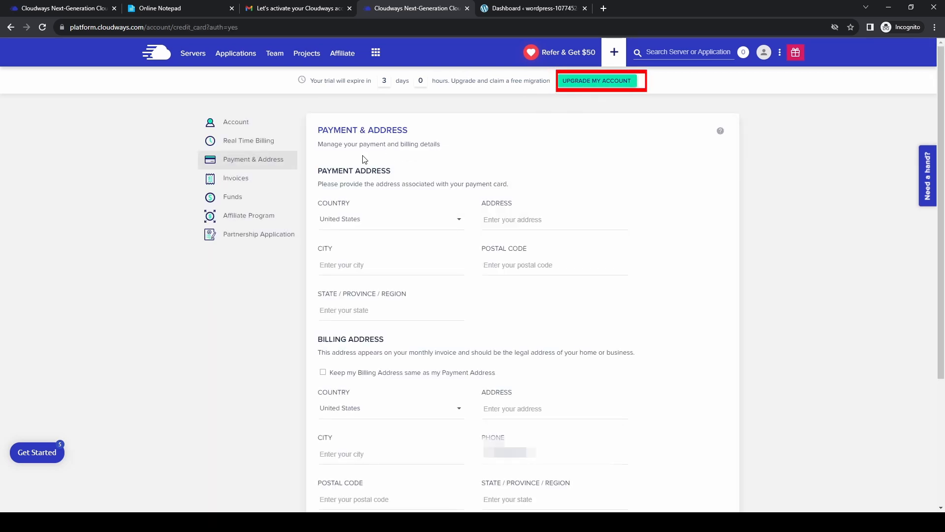
scroll(367, 158, "down", 1)
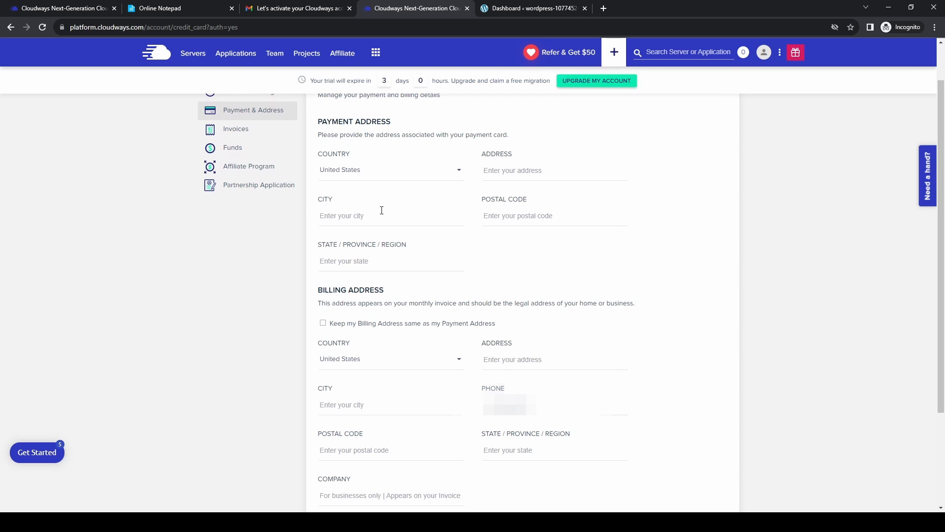
scroll(380, 209, "down", 2)
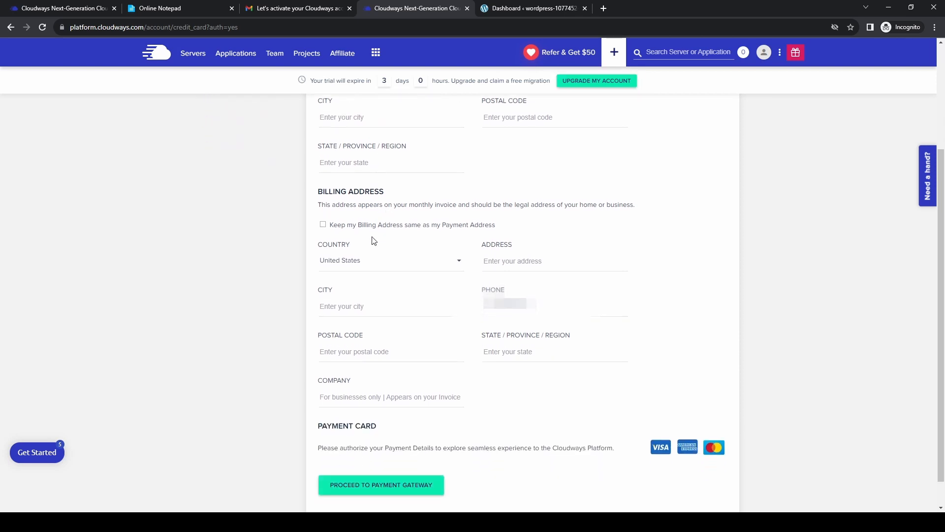
scroll(375, 238, "down", 1)
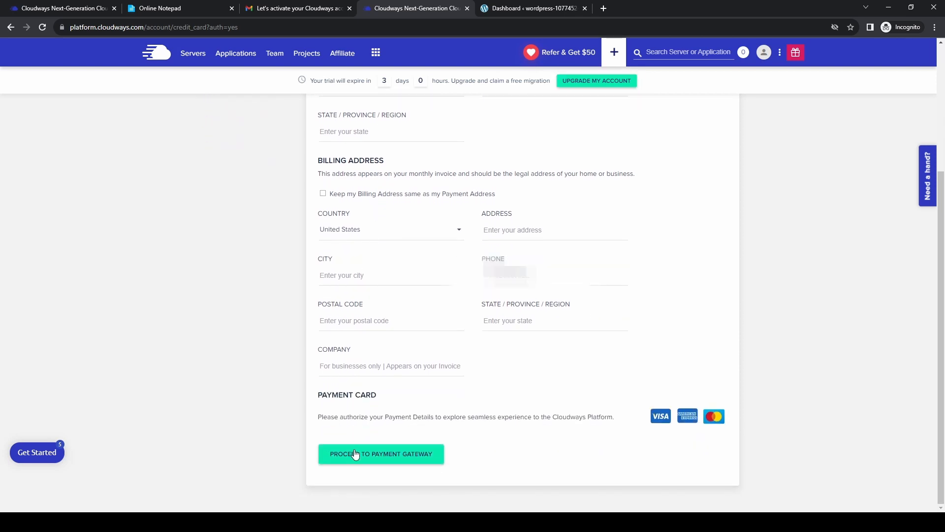